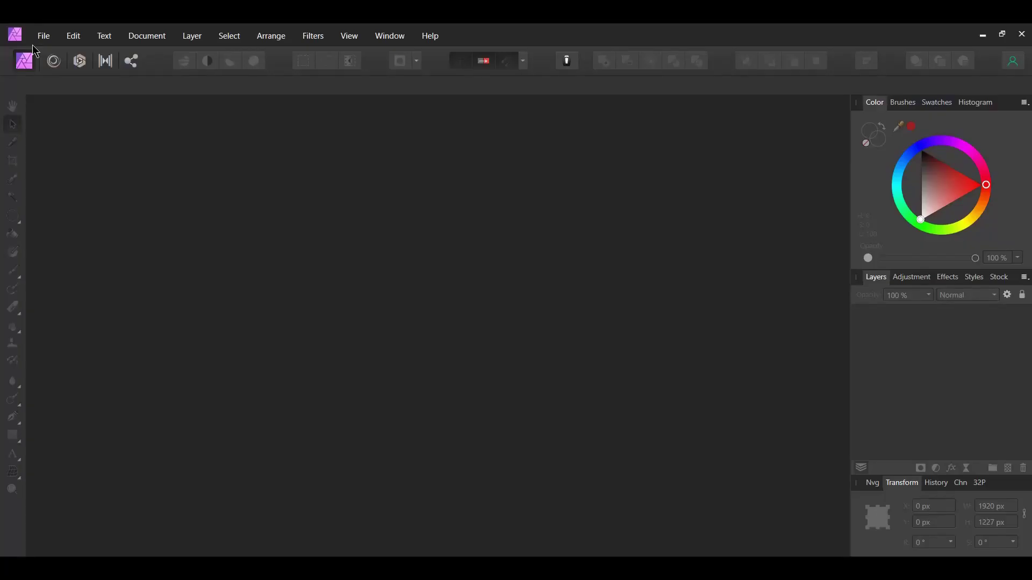
Step: Open the photo pexels-nout-gons-378570 from the Cinematic Color Grading folder
{"action": "left_click", "coordinate": [39, 37]}
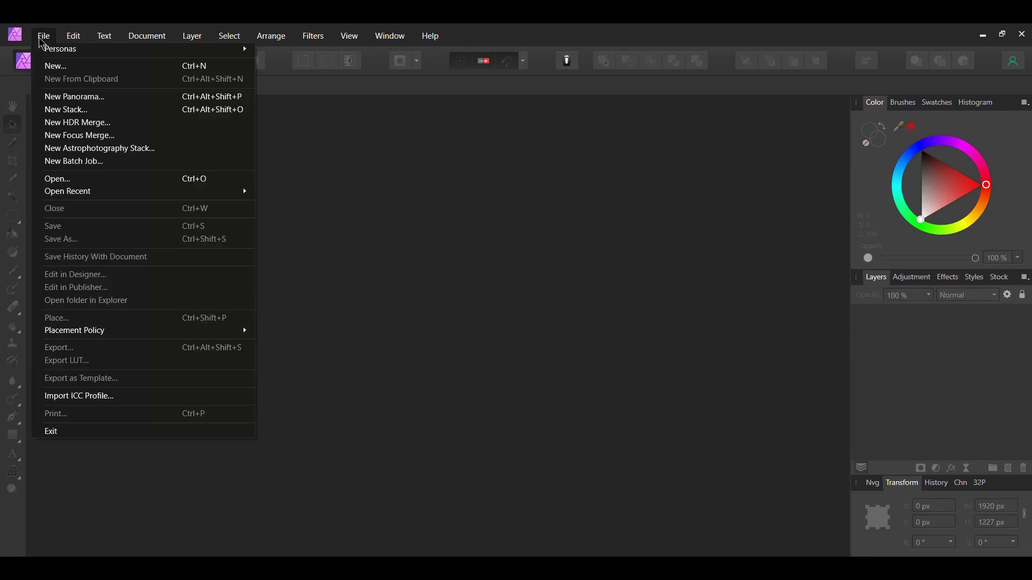
{"action": "left_click", "coordinate": [54, 180]}
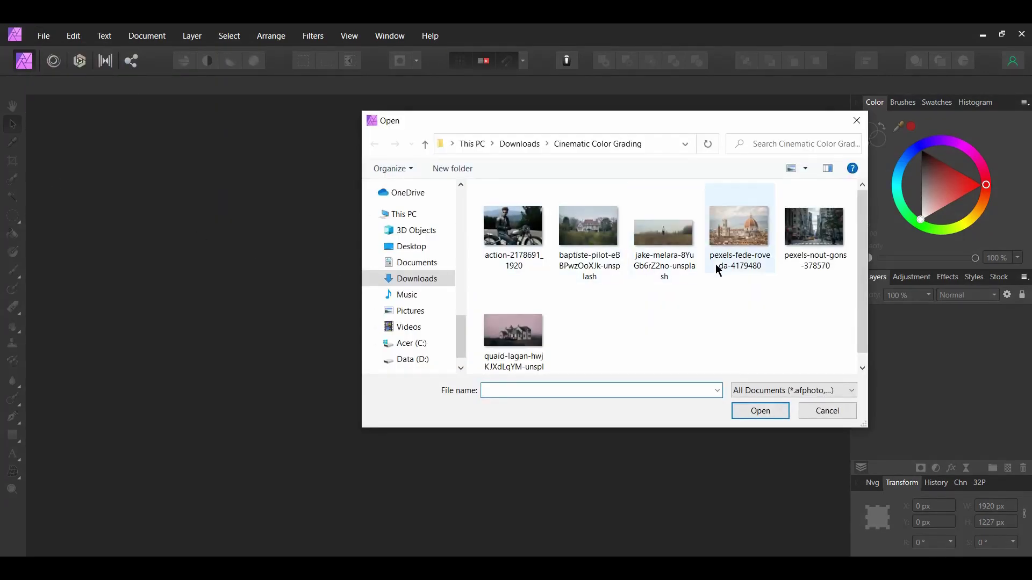
{"action": "left_click", "coordinate": [813, 229]}
{"action": "left_click", "coordinate": [757, 410]}
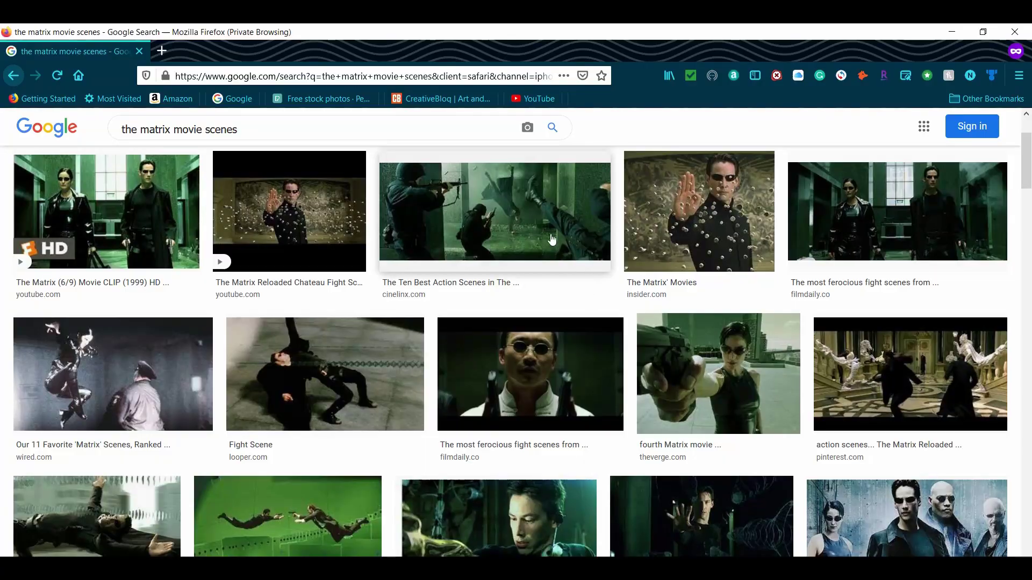
{"action": "left_click", "coordinate": [551, 239]}
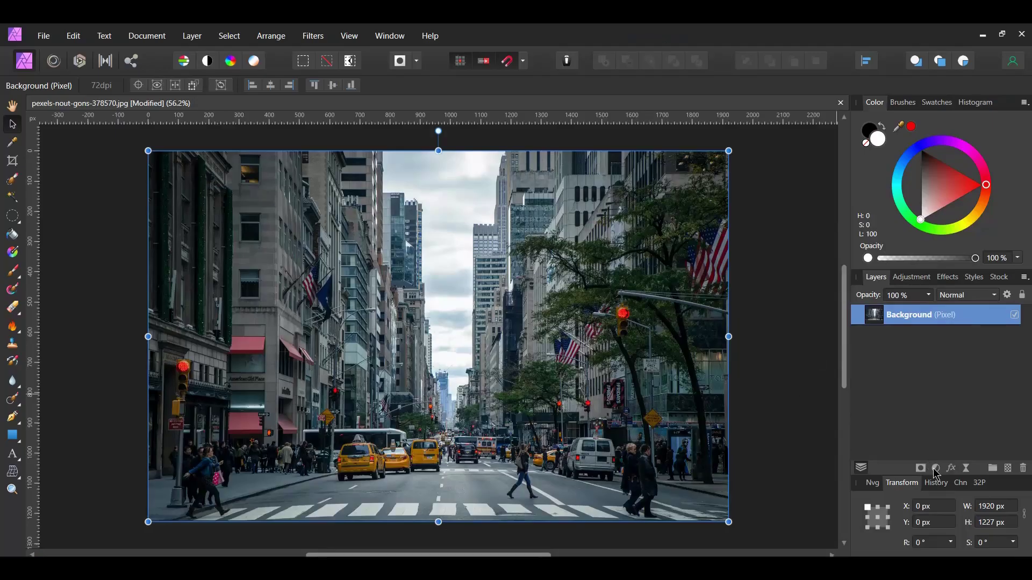
Step: Add a Black and White adjustment with Red 54%, Yellow 115%, Green 115%, Cyan 119%, Blue 80% and Magenta 79%
{"action": "left_click", "coordinate": [935, 469]}
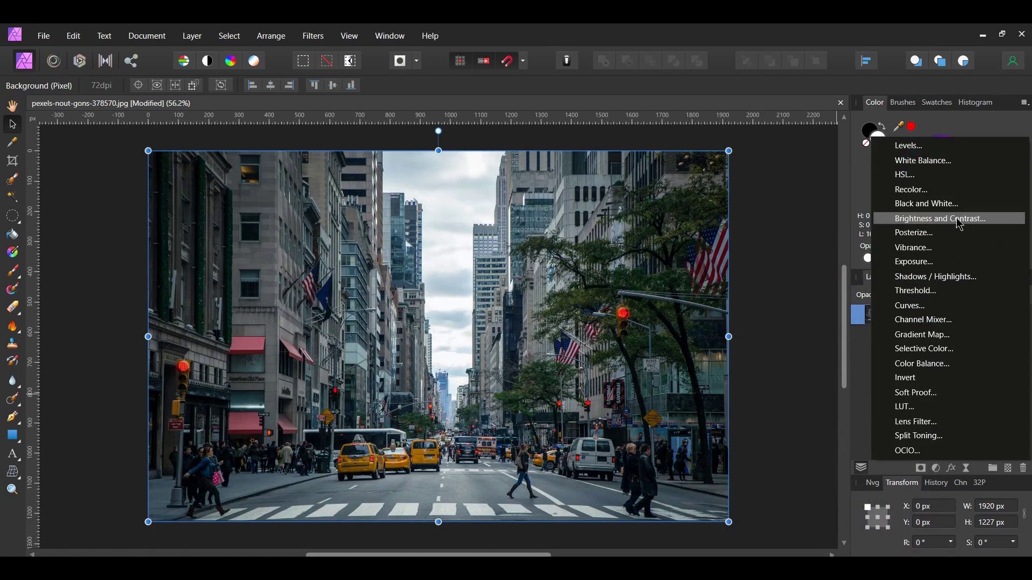
{"action": "left_click", "coordinate": [945, 206]}
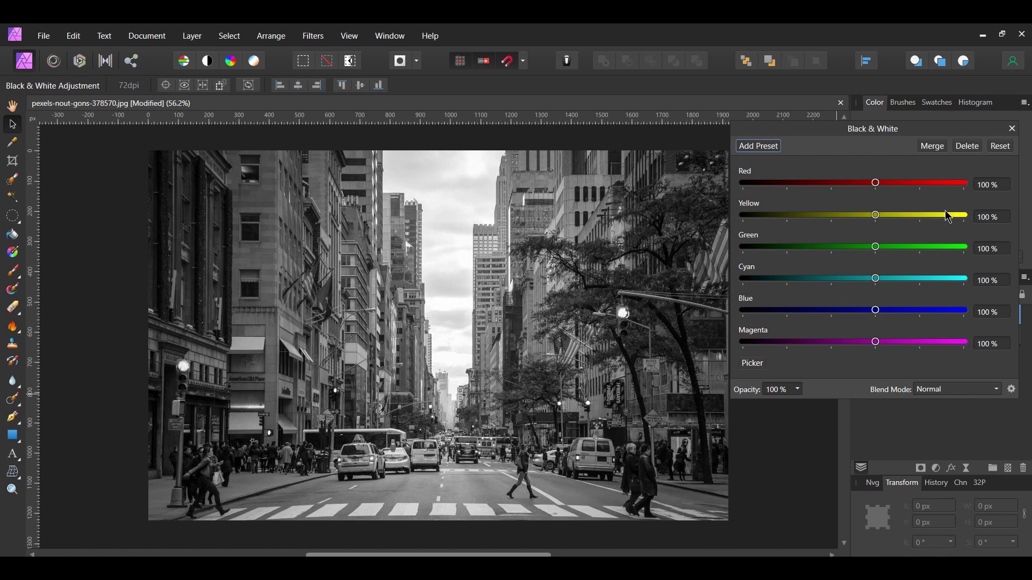
{"action": "left_click_drag", "start_coordinate": [876, 182], "coordinate": [860, 195]}
{"action": "mouse_move", "coordinate": [876, 310]}
{"action": "left_mouse_down"}
{"action": "mouse_move", "coordinate": [852, 310]}
{"action": "mouse_move", "coordinate": [867, 345]}
{"action": "mouse_move", "coordinate": [866, 310]}
{"action": "left_mouse_up"}
{"action": "left_click_drag", "start_coordinate": [857, 182], "coordinate": [855, 183]}
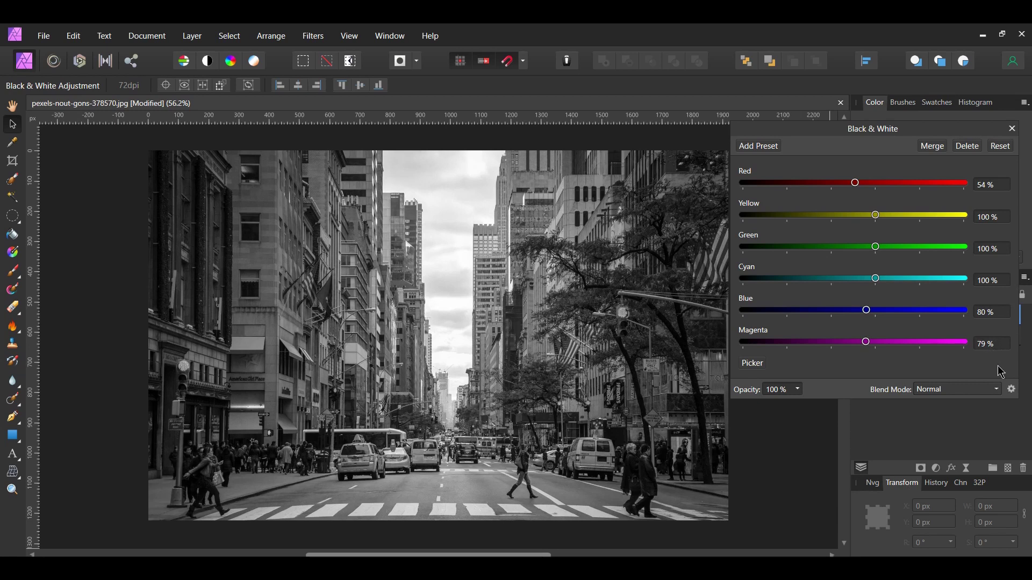
{"action": "left_click_drag", "start_coordinate": [876, 215], "coordinate": [899, 284]}
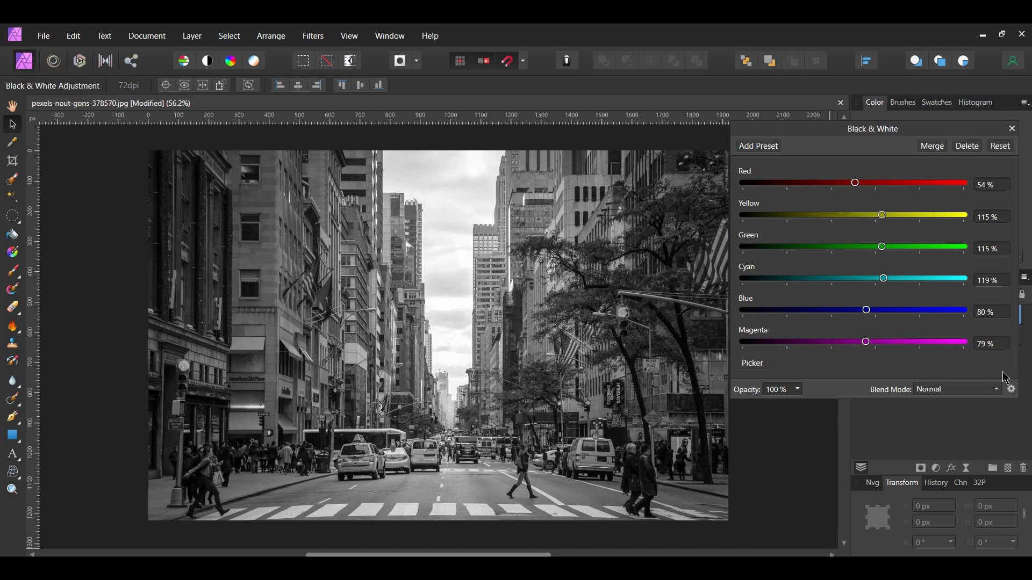
{"action": "left_click", "coordinate": [1012, 128]}
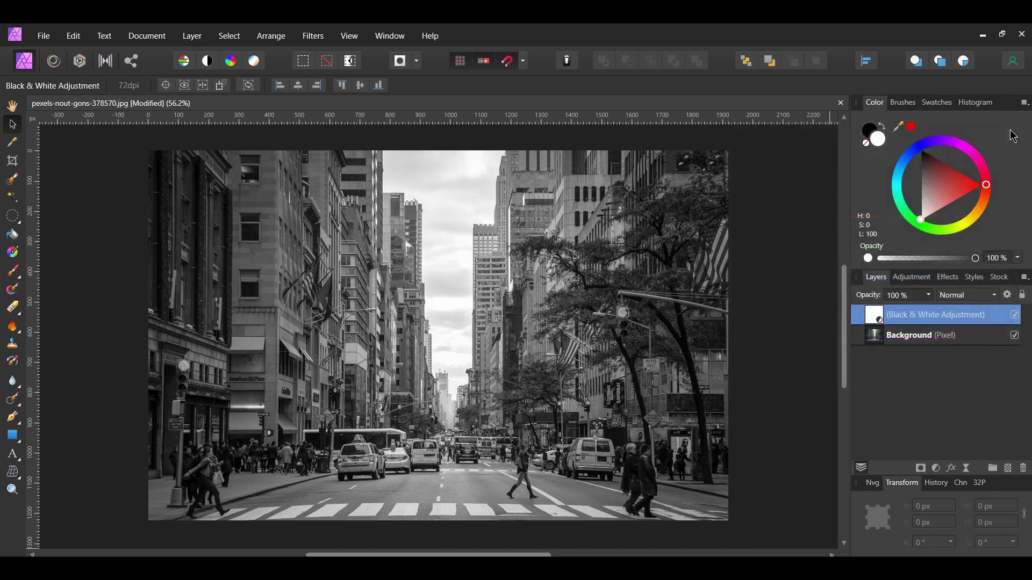
Step: Lower the Black & White adjustment's opacity to 70% and compare the photo with the adjustment hidden and shown
{"action": "left_click", "coordinate": [930, 297]}
{"action": "left_click_drag", "start_coordinate": [931, 310], "coordinate": [904, 313]}
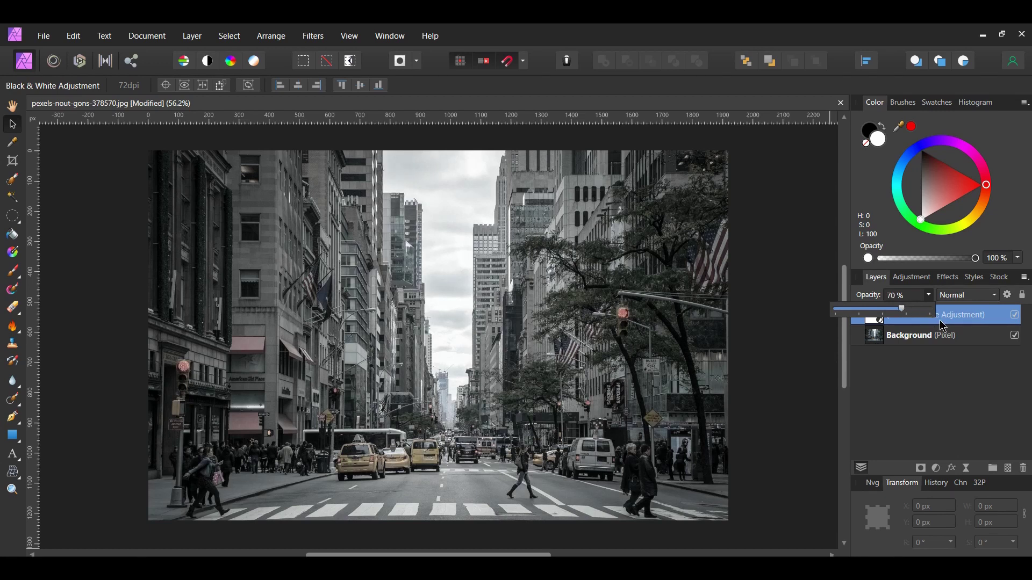
{"action": "left_click", "coordinate": [1015, 316]}
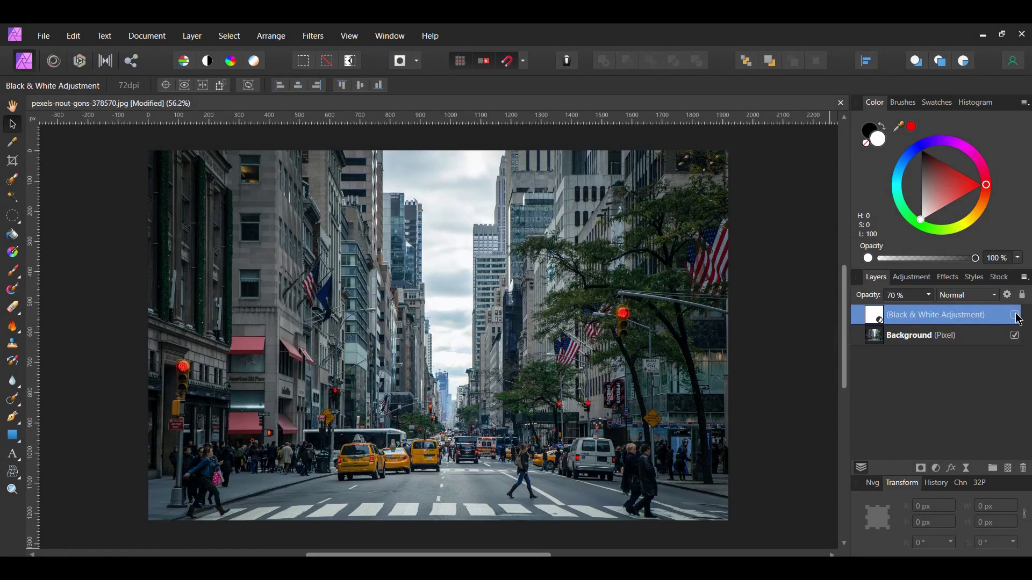
{"action": "left_click", "coordinate": [1015, 316]}
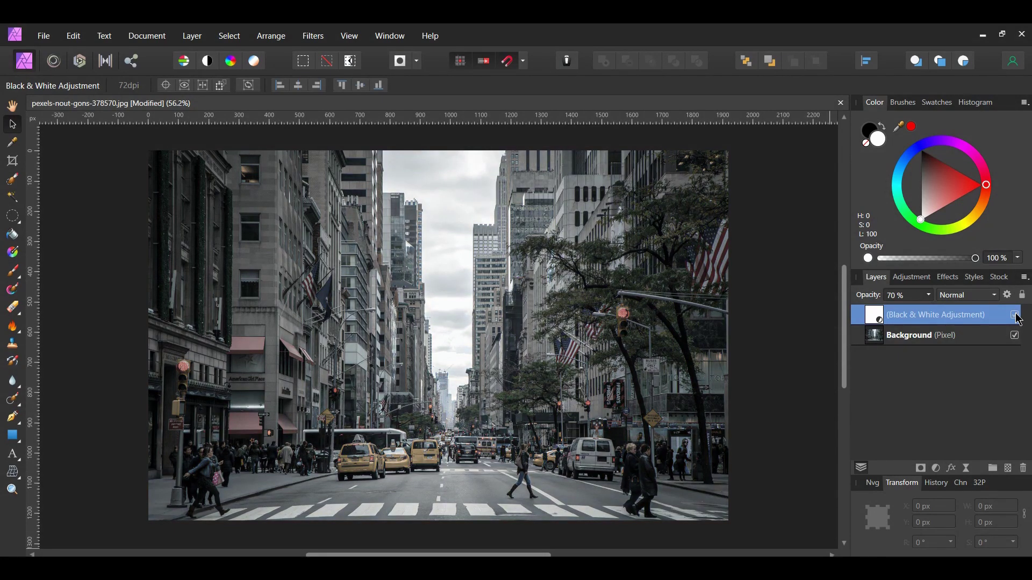
Step: Add a Color Balance adjustment above the Black & White adjustment and choose Shadows as its tonal range
{"action": "left_click", "coordinate": [936, 468]}
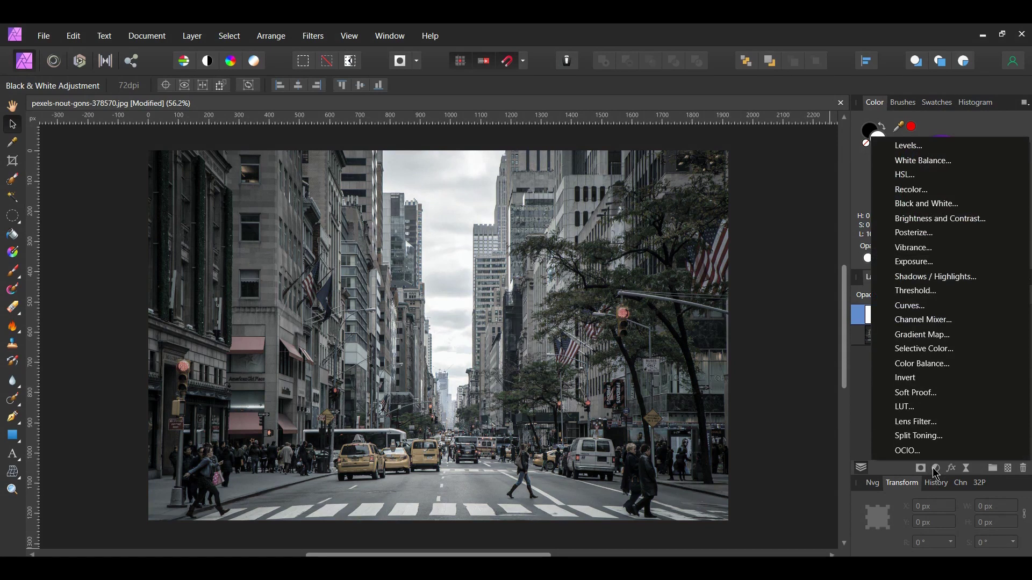
{"action": "left_click", "coordinate": [955, 364]}
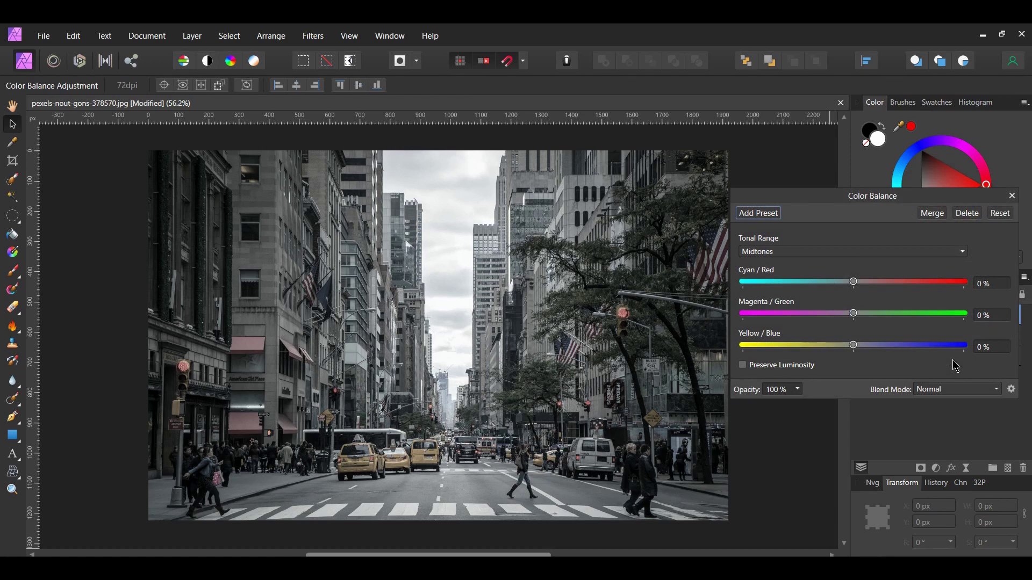
{"action": "left_click", "coordinate": [801, 251]}
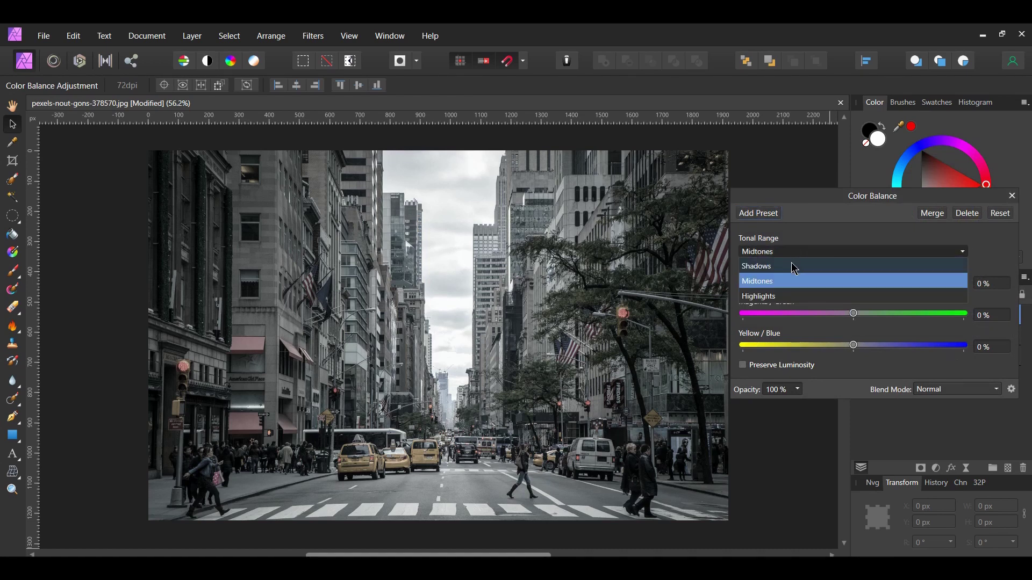
{"action": "left_click", "coordinate": [793, 265]}
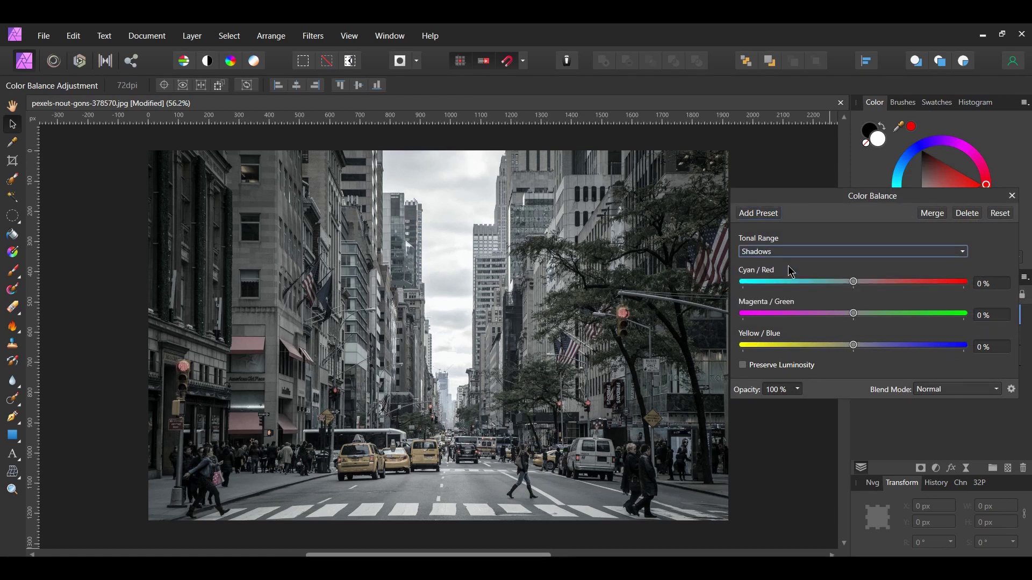
{"action": "left_click_drag", "start_coordinate": [797, 201], "coordinate": [749, 320]}
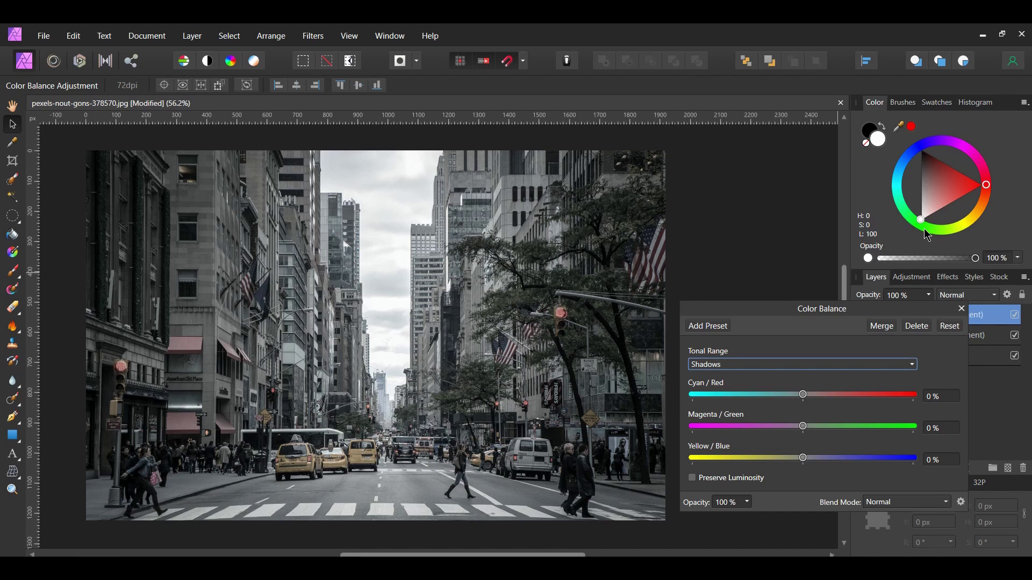
{"action": "right_click", "coordinate": [879, 107]}
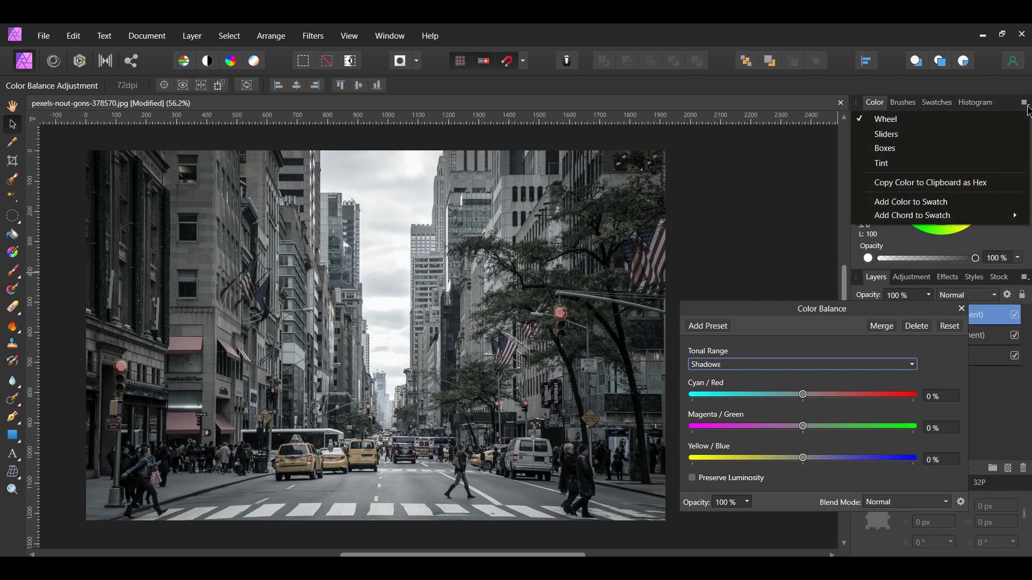
{"action": "left_click", "coordinate": [892, 124]}
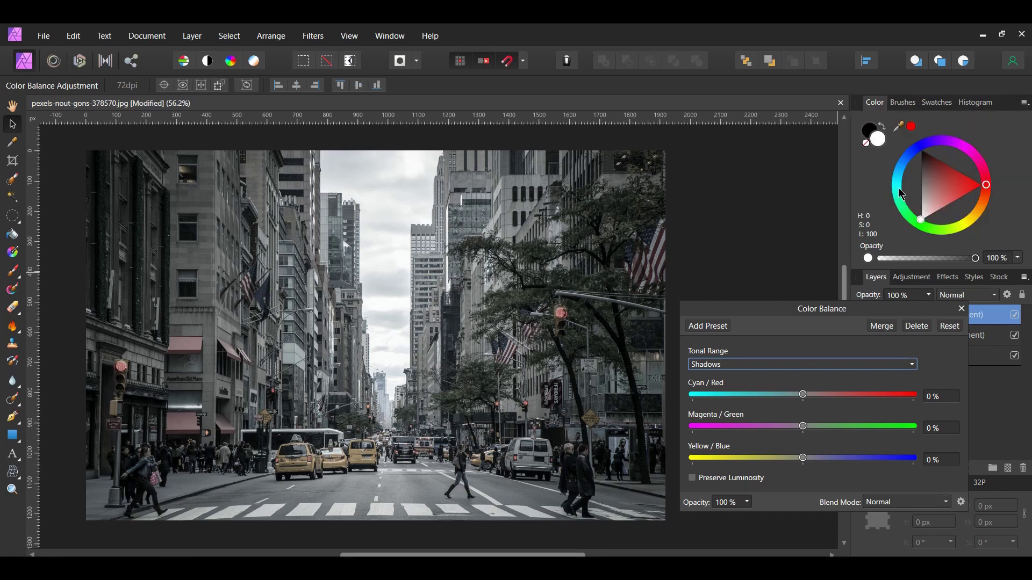
Step: Set the shadows to Cyan/Red -27%, Magenta/Green 6% and Yellow/Blue -23%, with Preserve Luminosity enabled
{"action": "left_click_drag", "start_coordinate": [802, 396], "coordinate": [775, 402]}
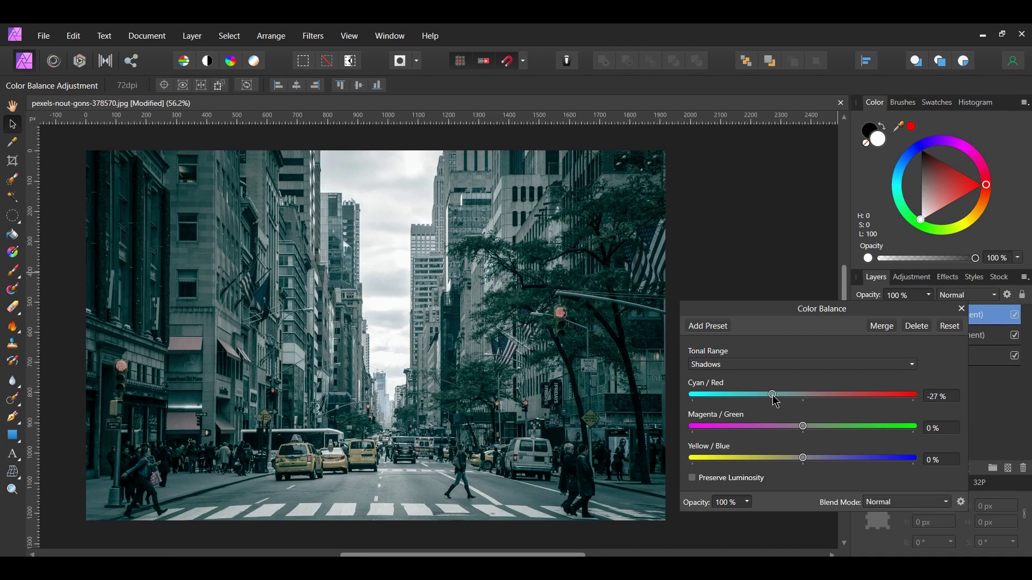
{"action": "left_click_drag", "start_coordinate": [803, 458], "coordinate": [777, 461]}
{"action": "left_click_drag", "start_coordinate": [803, 426], "coordinate": [809, 430]}
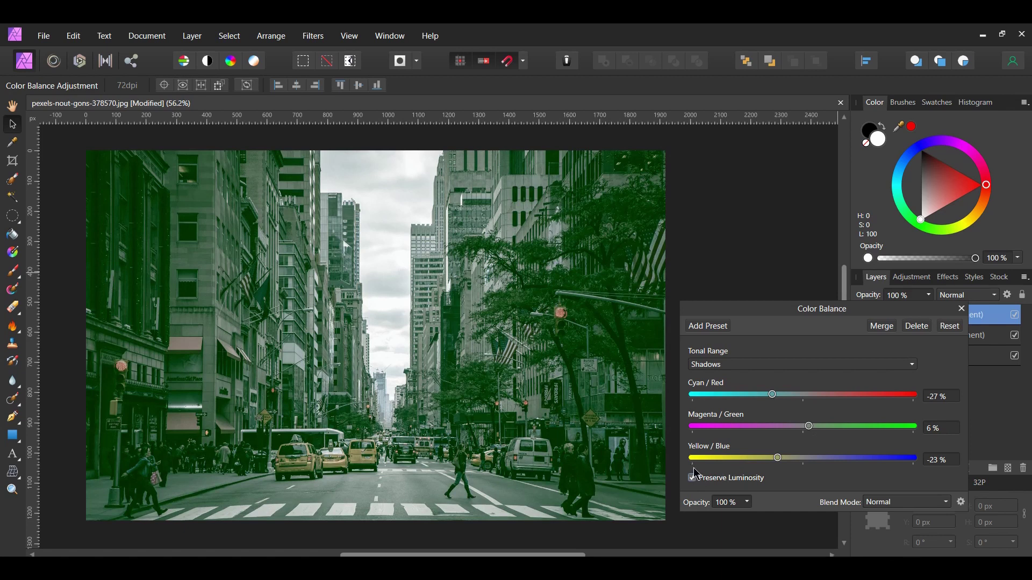
Step: Set the Color Balance highlights to Cyan/Red -31%, Magenta/Green 5% and Yellow/Blue -28%
{"action": "left_click", "coordinate": [761, 369]}
{"action": "left_click", "coordinate": [734, 410]}
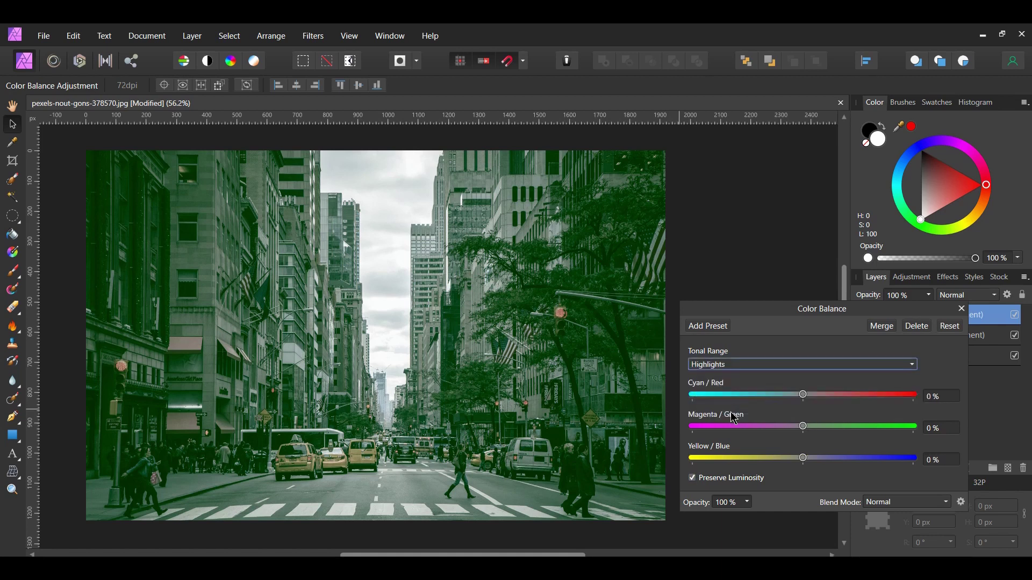
{"action": "left_click_drag", "start_coordinate": [802, 398], "coordinate": [771, 410]}
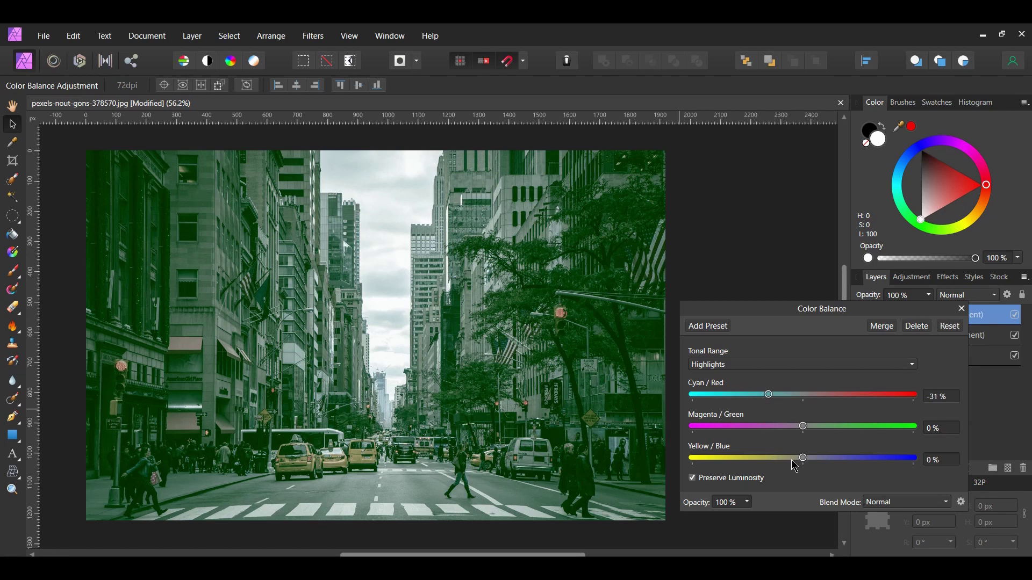
{"action": "left_click_drag", "start_coordinate": [803, 459], "coordinate": [768, 456]}
{"action": "left_click_drag", "start_coordinate": [803, 426], "coordinate": [807, 427]}
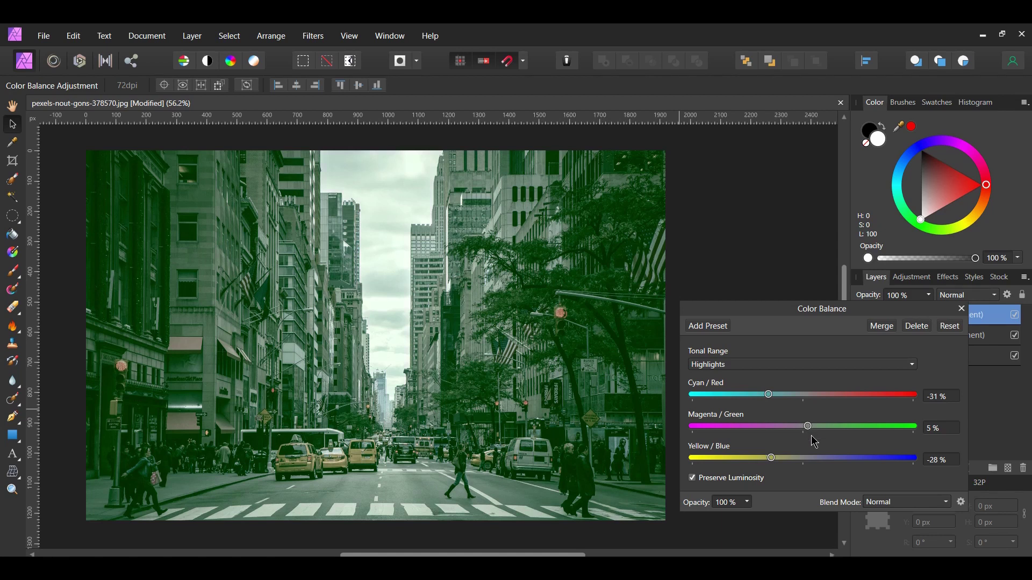
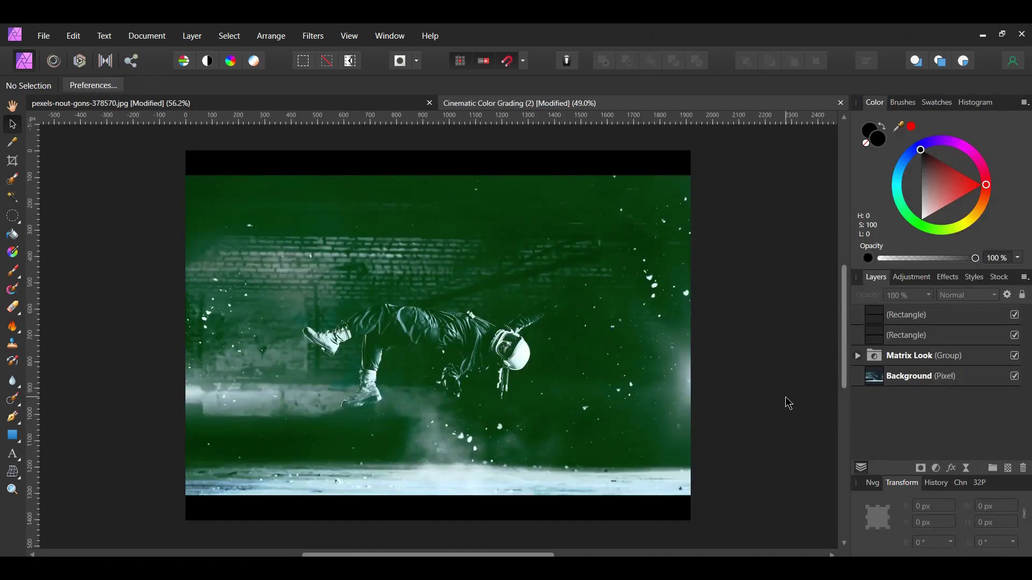
Step: Compare the Cinematic Color Grading (2) example image with its Matrix Look group hidden and shown
{"action": "left_click", "coordinate": [1014, 356]}
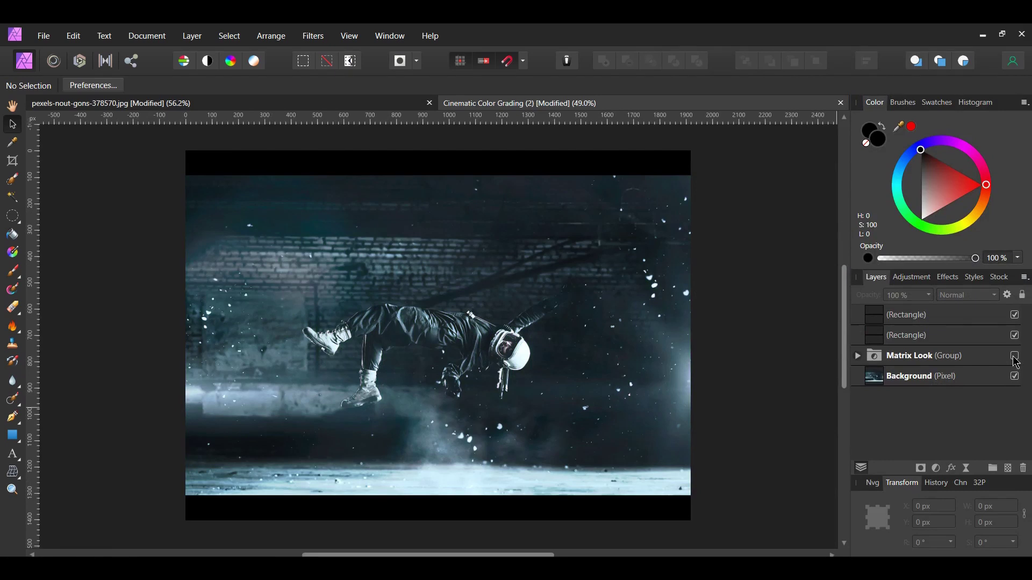
{"action": "left_click", "coordinate": [1014, 356]}
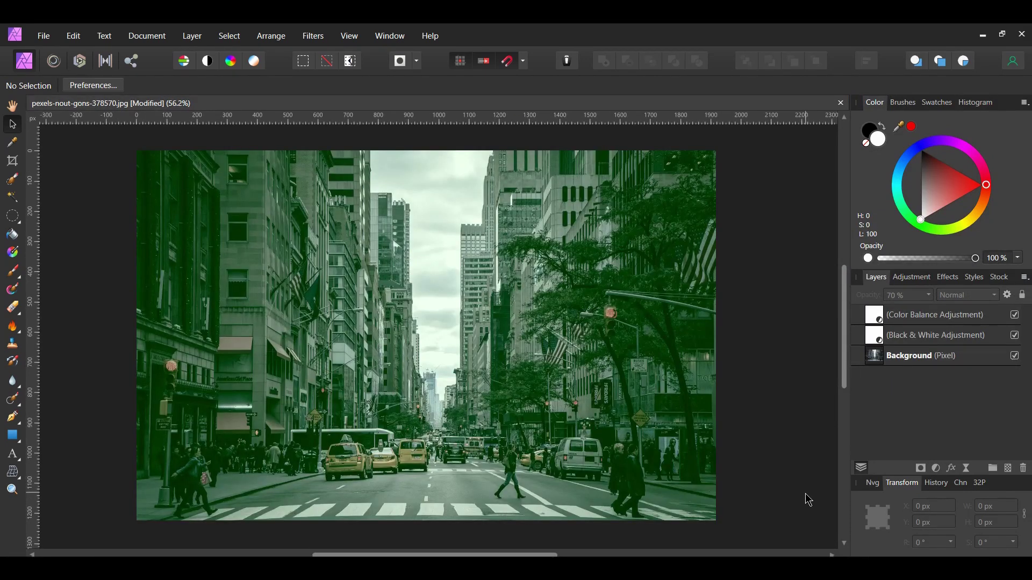
Step: Extend the canvas above and below the street photo to 1920 x 1398 px with the Crop tool
{"action": "left_click", "coordinate": [12, 160]}
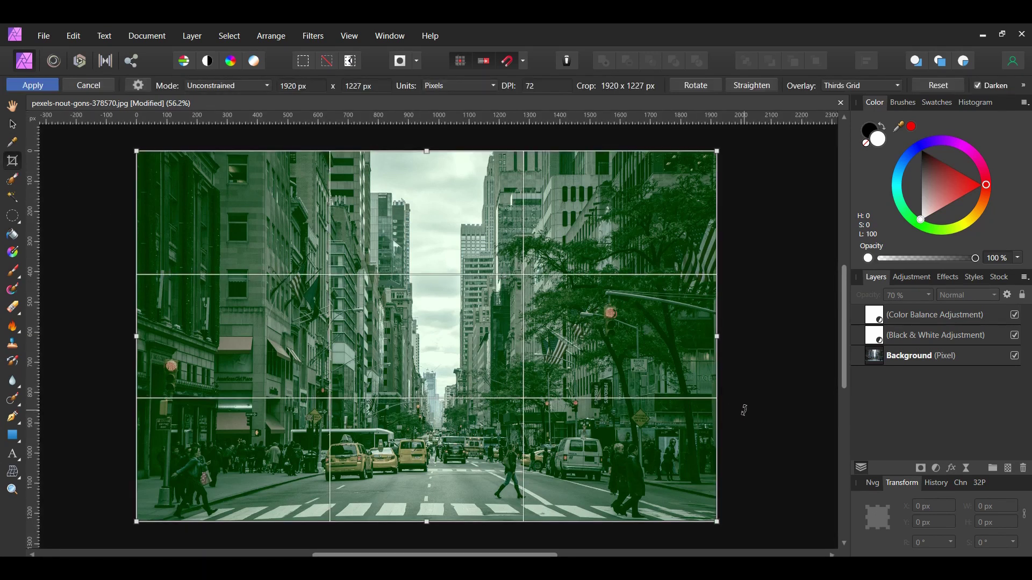
{"action": "left_click_drag", "start_coordinate": [427, 172], "coordinate": [428, 146]}
{"action": "scroll", "coordinate": [465, 237], "scroll_direction": "down", "scroll_amount": 2}
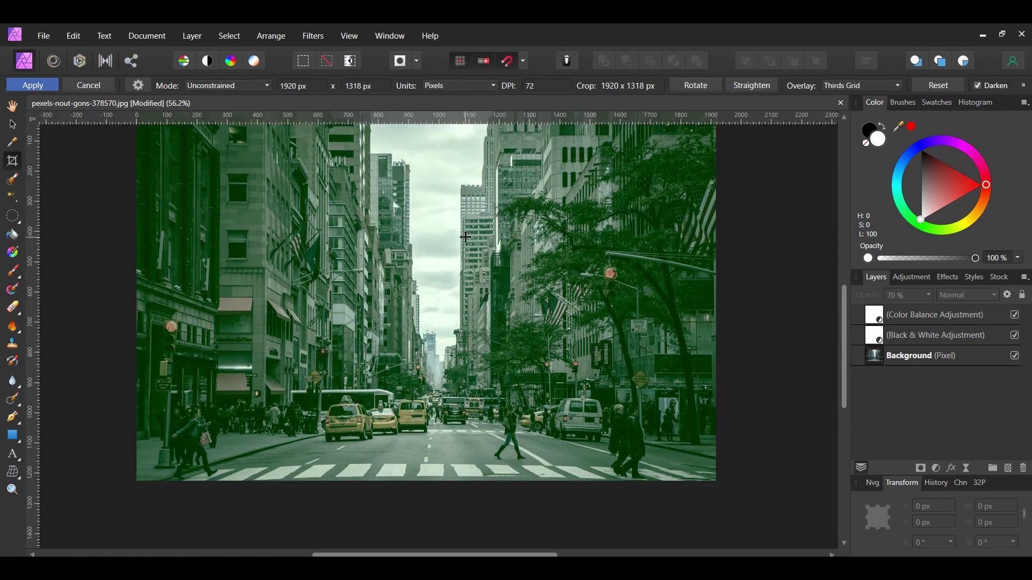
{"action": "left_click_drag", "start_coordinate": [428, 478], "coordinate": [427, 505]}
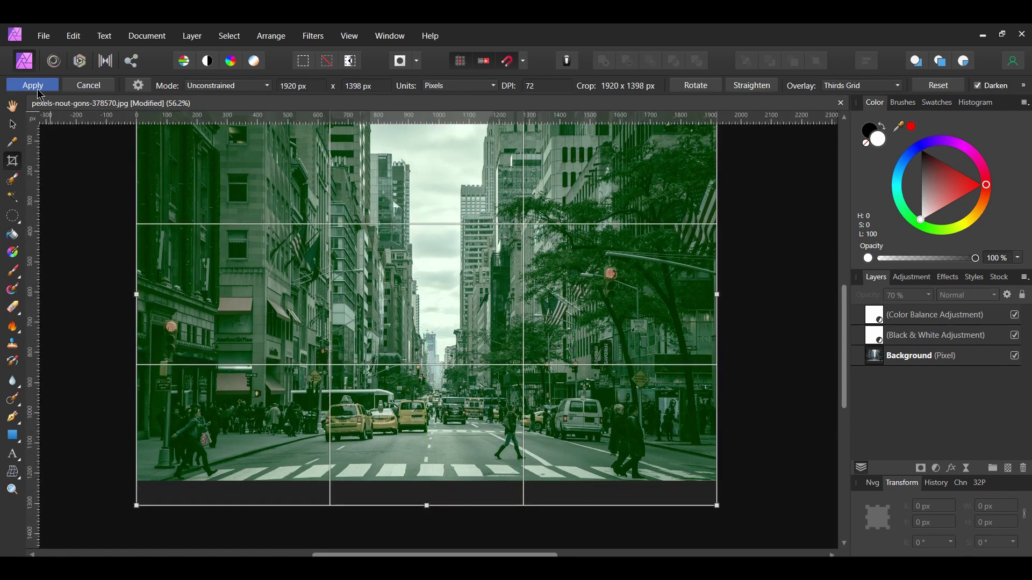
{"action": "left_click", "coordinate": [38, 88]}
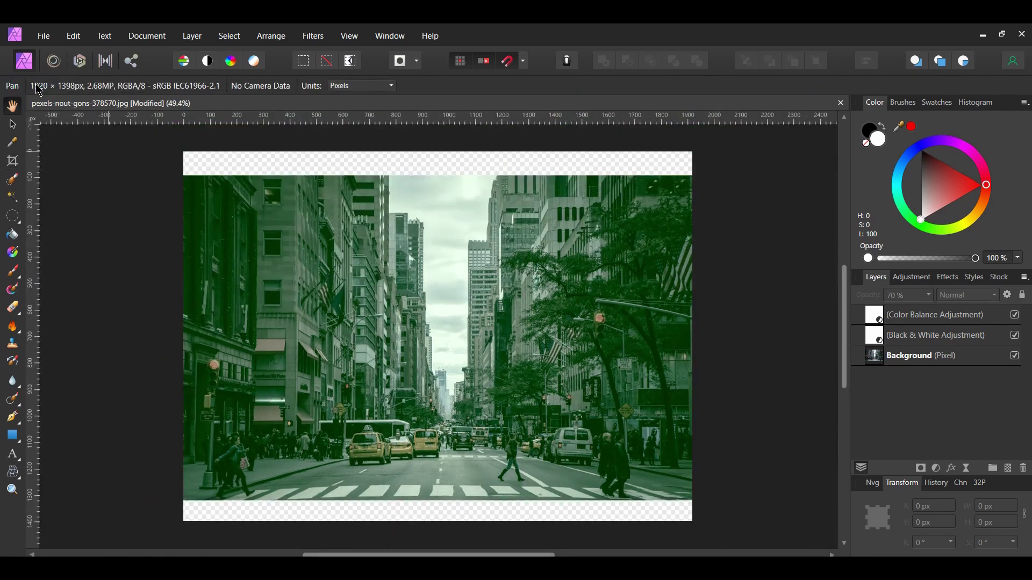
Step: Center the Background layer horizontally and vertically on the spread, then deselect it
{"action": "left_click", "coordinate": [12, 124]}
{"action": "left_click", "coordinate": [430, 269]}
{"action": "left_click", "coordinate": [866, 61]}
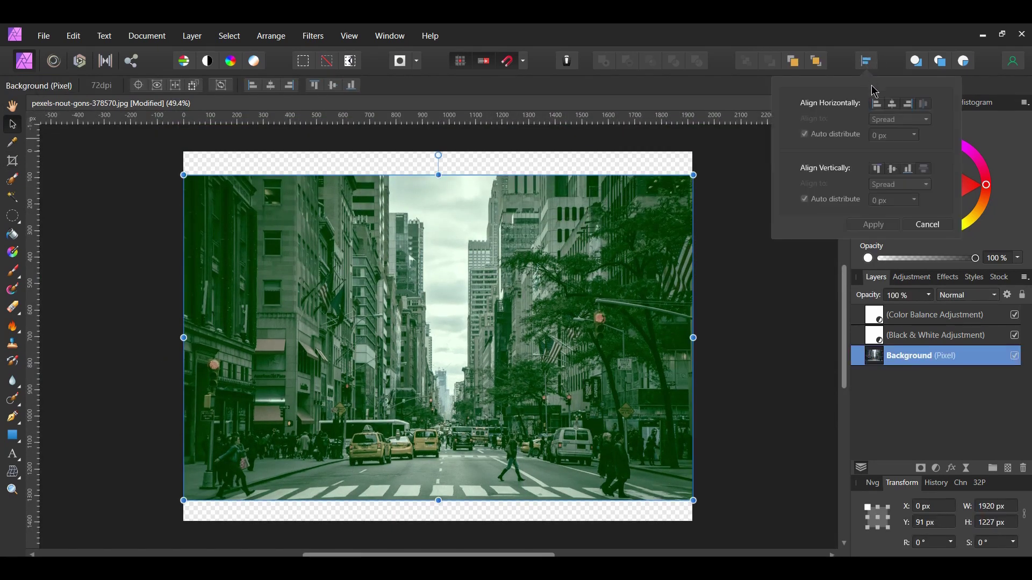
{"action": "left_click", "coordinate": [893, 105]}
{"action": "left_click", "coordinate": [892, 169]}
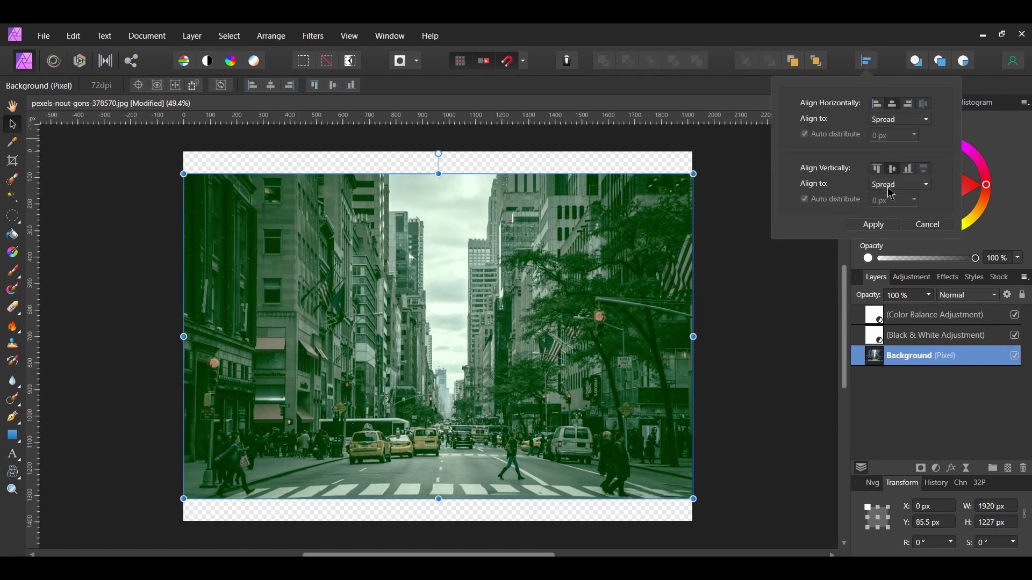
{"action": "left_click", "coordinate": [874, 224]}
{"action": "left_click", "coordinate": [751, 411]}
Step: Draw a 1920 x 85.5 px rectangle covering the empty strip above the photo
{"action": "left_click", "coordinate": [13, 435]}
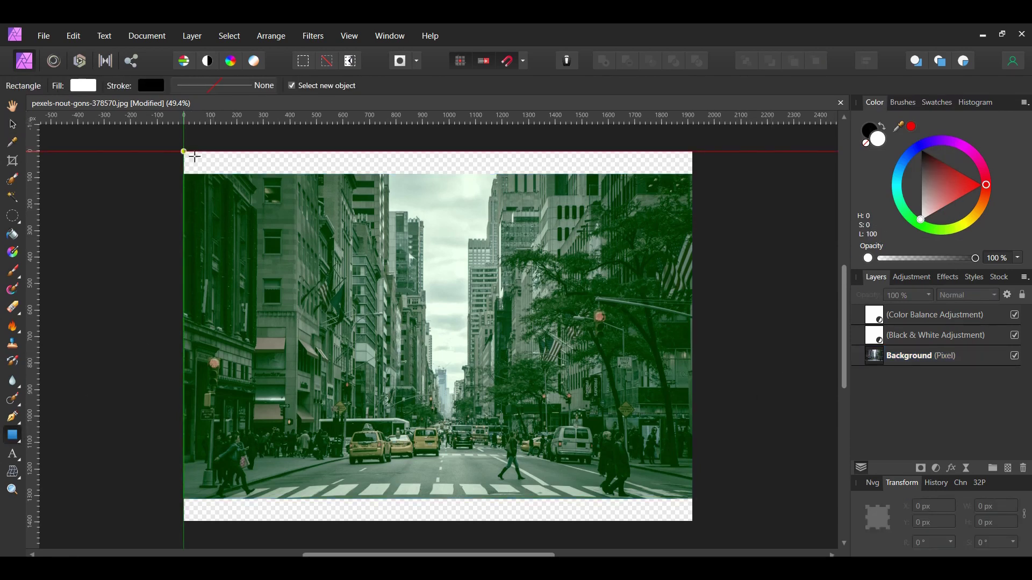
{"action": "left_click_drag", "start_coordinate": [194, 156], "coordinate": [692, 173]}
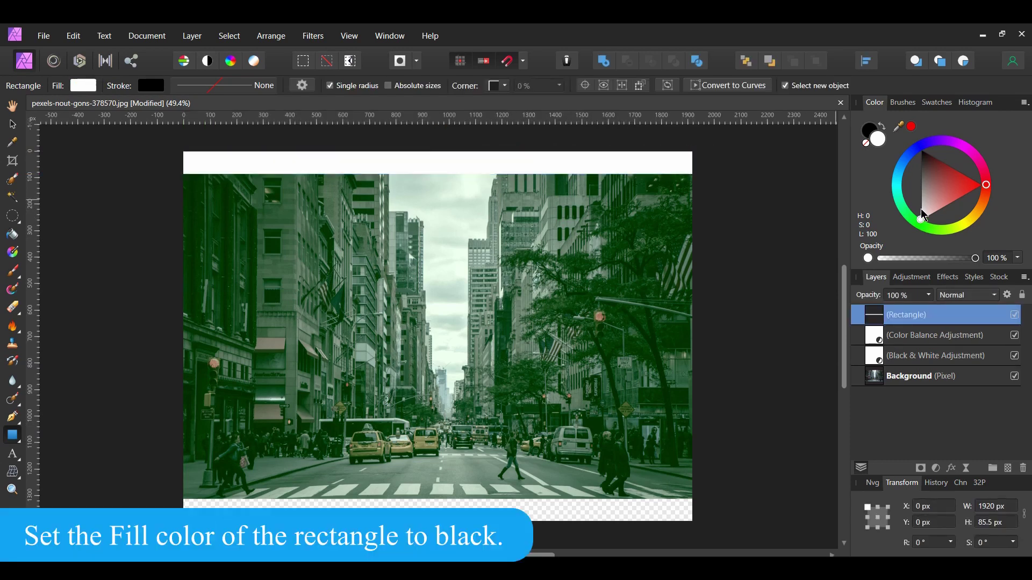
Step: Fill the rectangle with black and place a duplicate over the empty strip below the photo, then deselect it
{"action": "mouse_move", "coordinate": [922, 216]}
{"action": "left_mouse_down"}
{"action": "mouse_move", "coordinate": [922, 151]}
{"action": "mouse_move", "coordinate": [909, 133]}
{"action": "left_mouse_up"}
{"action": "left_click_drag", "start_coordinate": [525, 157], "coordinate": [522, 503]}
{"action": "key", "text": "ctrl+j"}
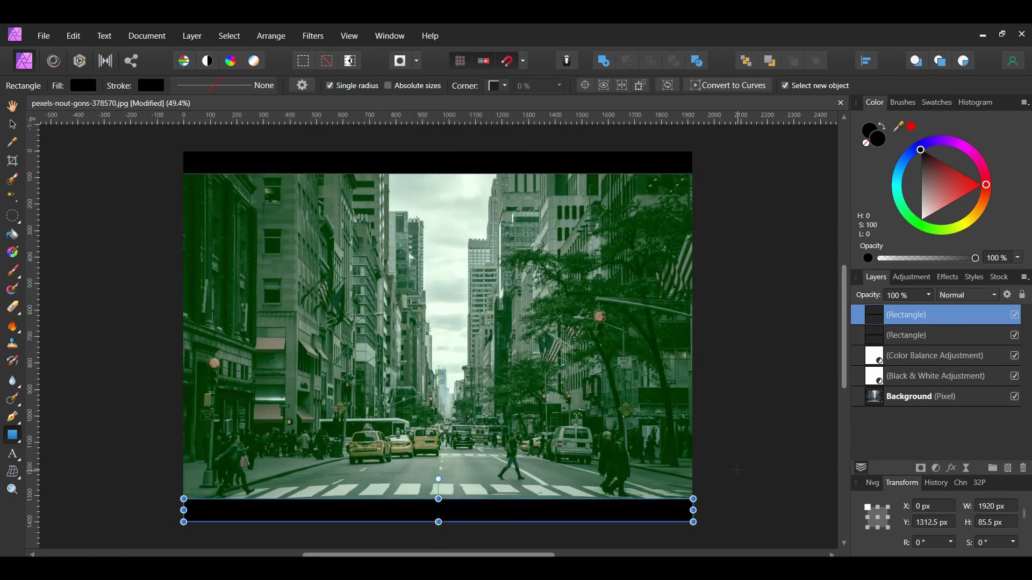
{"action": "key", "text": "v"}
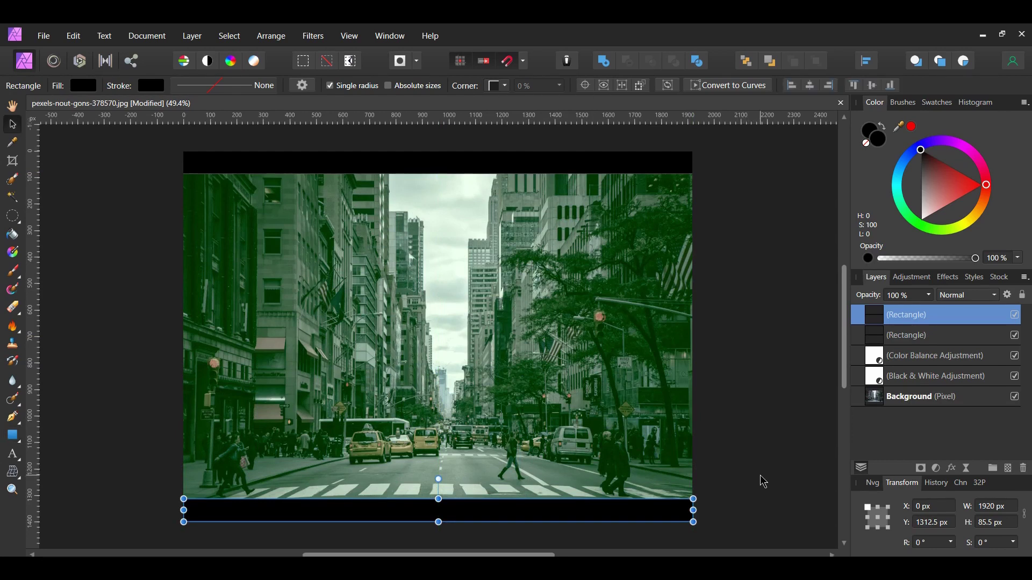
{"action": "left_click", "coordinate": [761, 478]}
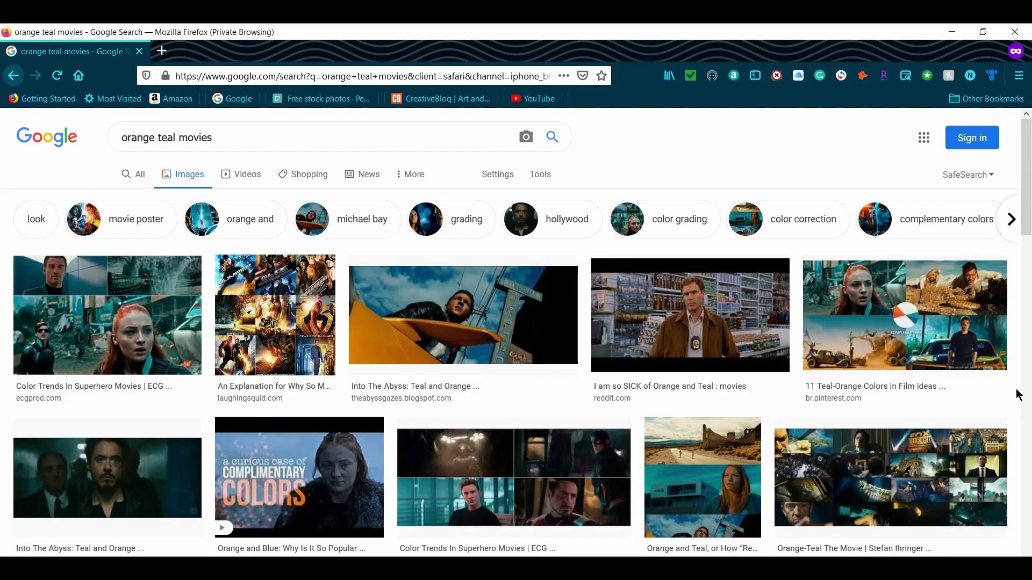
Step: Switch to Firefox and examine the orange teal movies image results, enlarging the Transformers still for its colour grading
{"action": "scroll", "coordinate": [1017, 395], "scroll_direction": "down", "scroll_amount": 2}
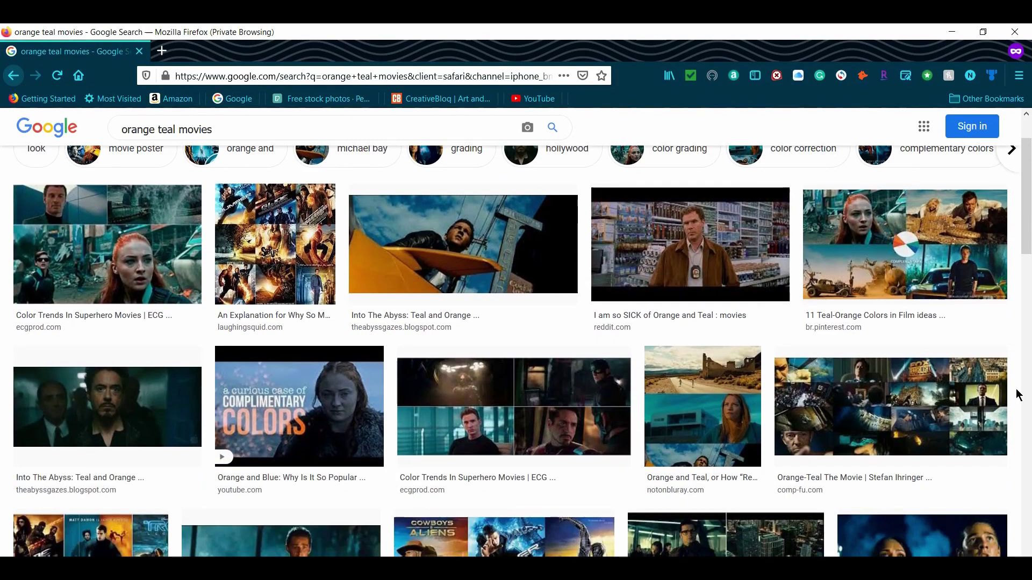
{"action": "left_click", "coordinate": [922, 537]}
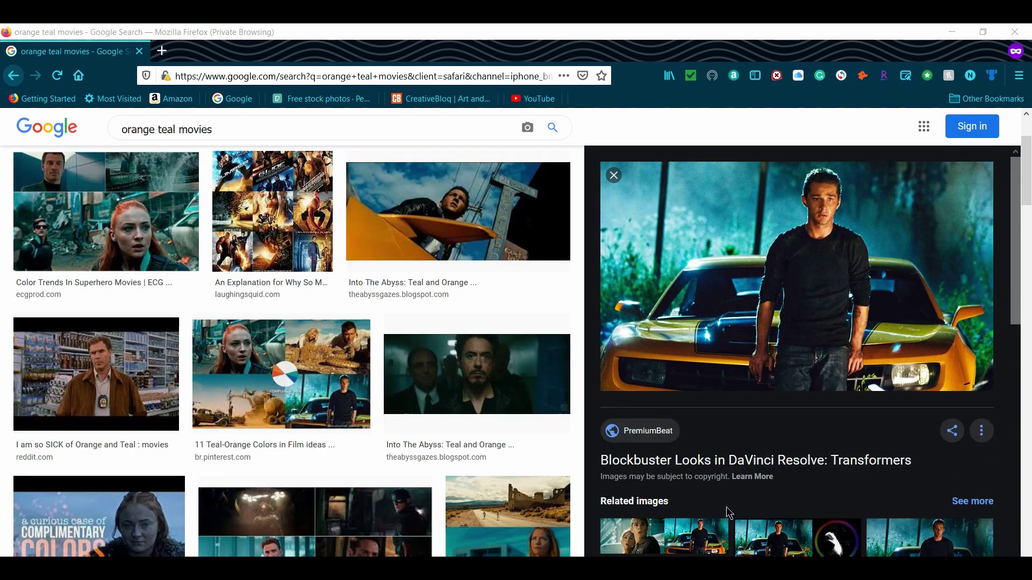
{"action": "left_click", "coordinate": [273, 215]}
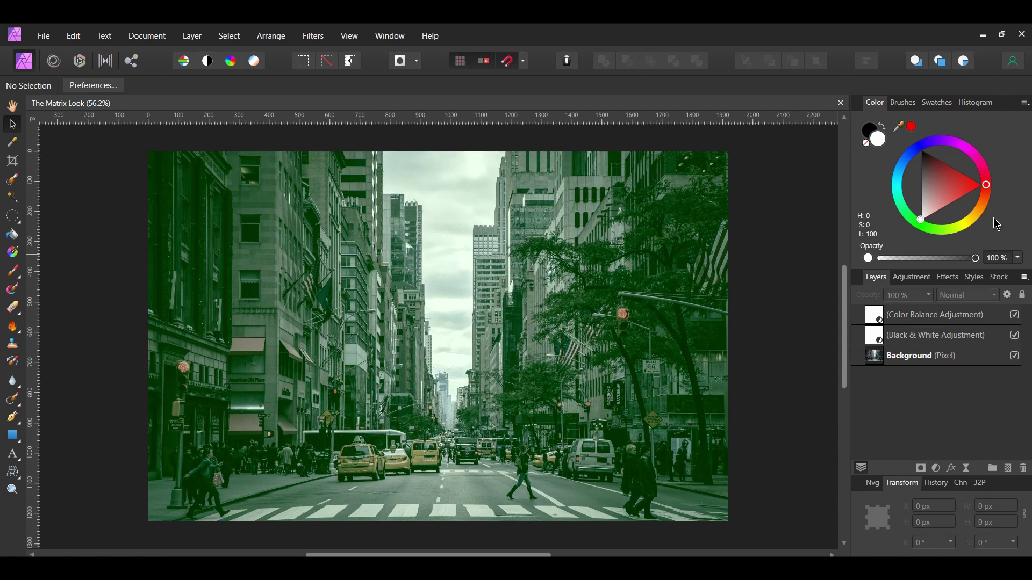
Step: Back in Affinity Photo, open the action-2178691_1920 photo and unlock its Background layer
{"action": "left_click", "coordinate": [47, 36]}
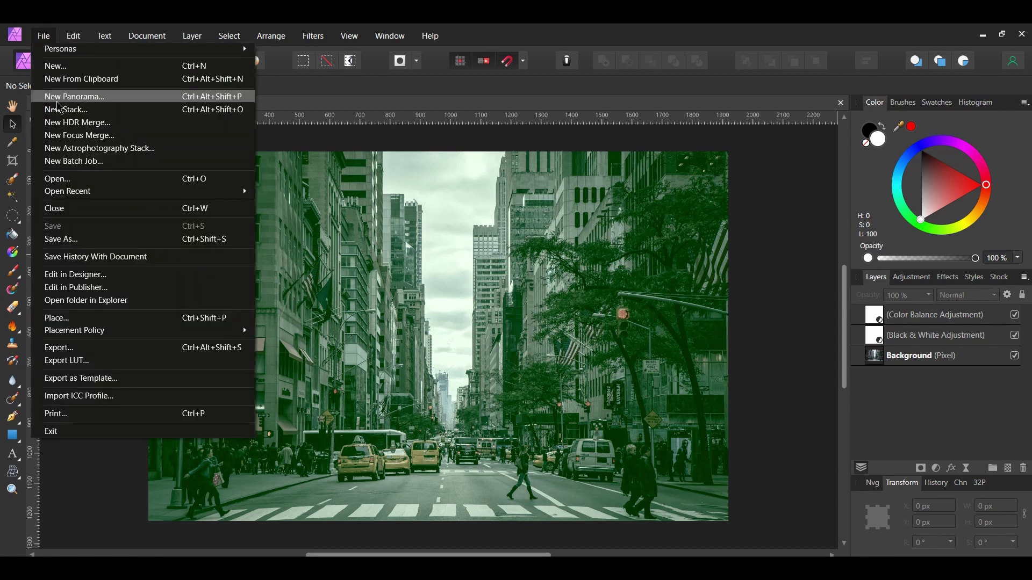
{"action": "left_click", "coordinate": [87, 180]}
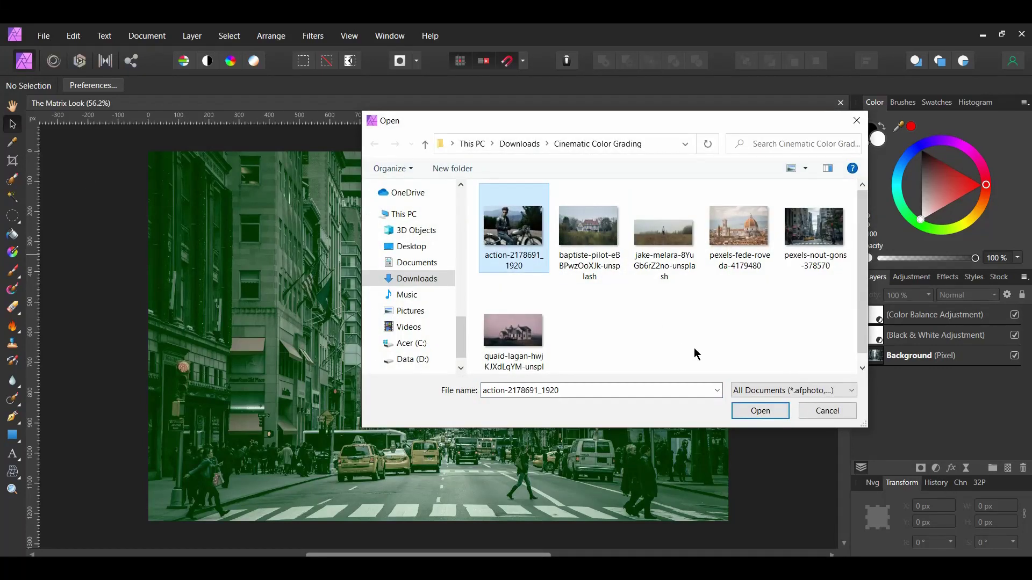
{"action": "left_click", "coordinate": [740, 412]}
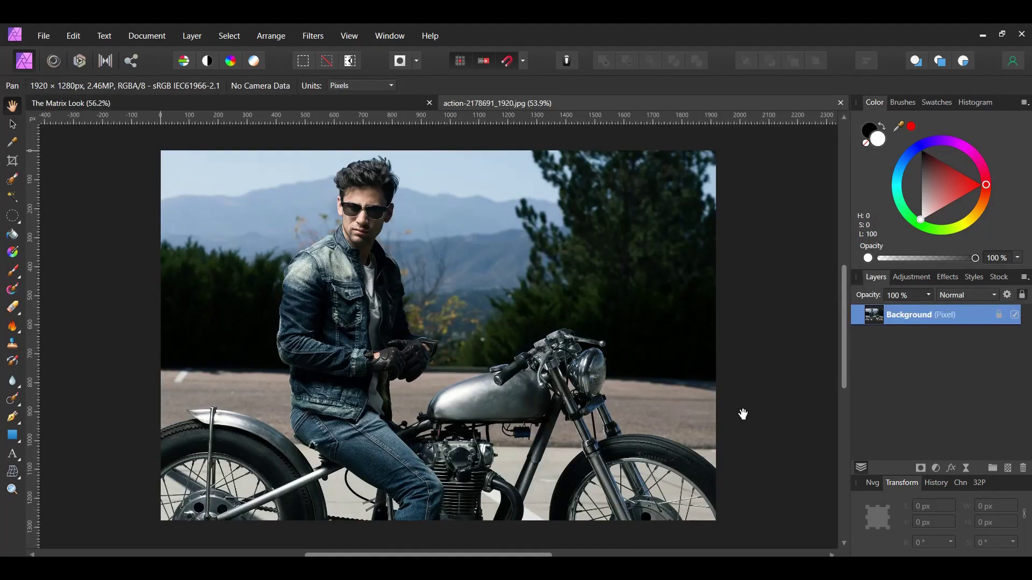
{"action": "key", "text": "v"}
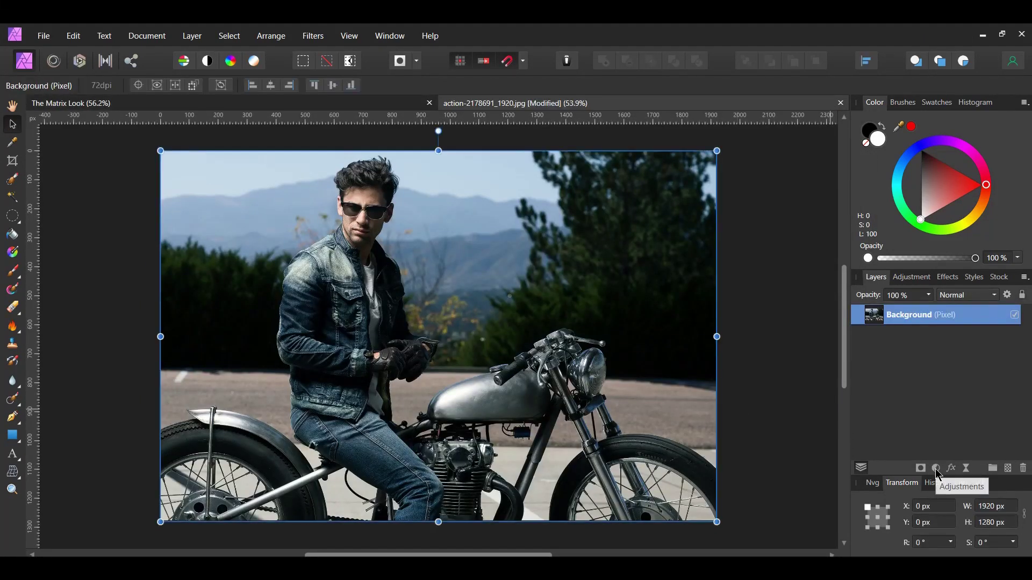
Step: Add a Channel Mixer adjustment above the motorcycle photo and choose Green as its output channel
{"action": "left_click", "coordinate": [936, 468]}
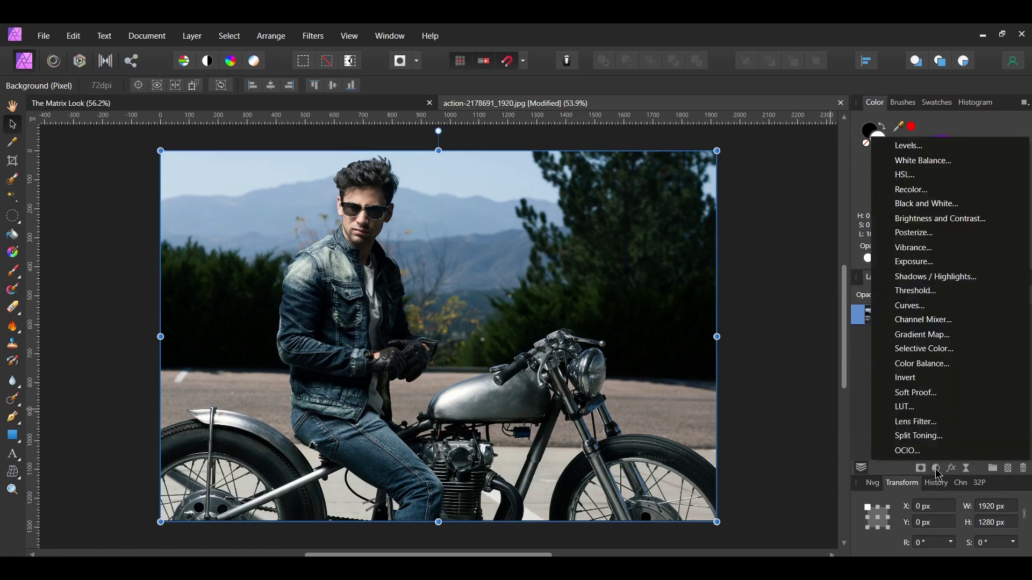
{"action": "left_click", "coordinate": [923, 320]}
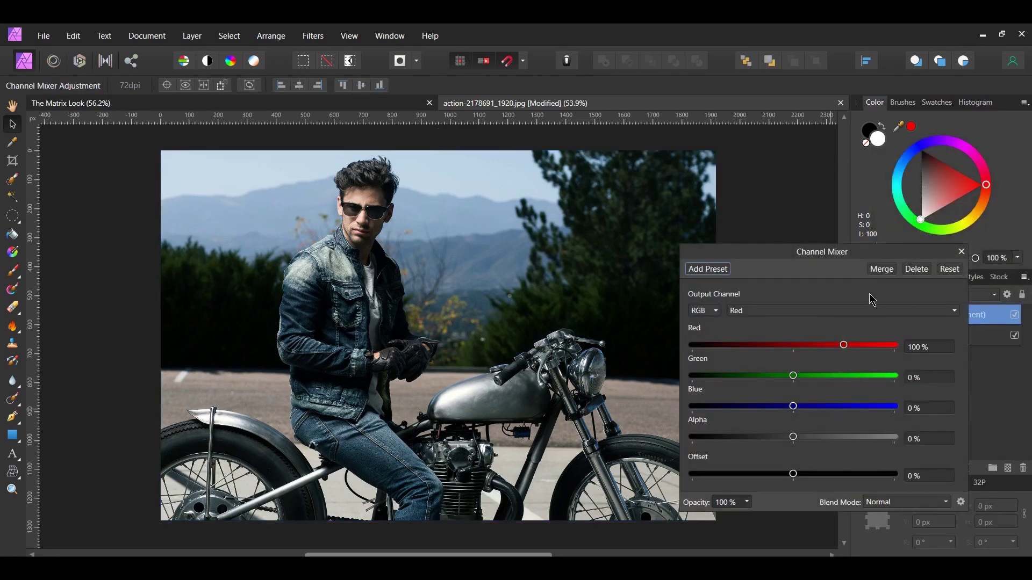
{"action": "left_click_drag", "start_coordinate": [782, 256], "coordinate": [832, 265]}
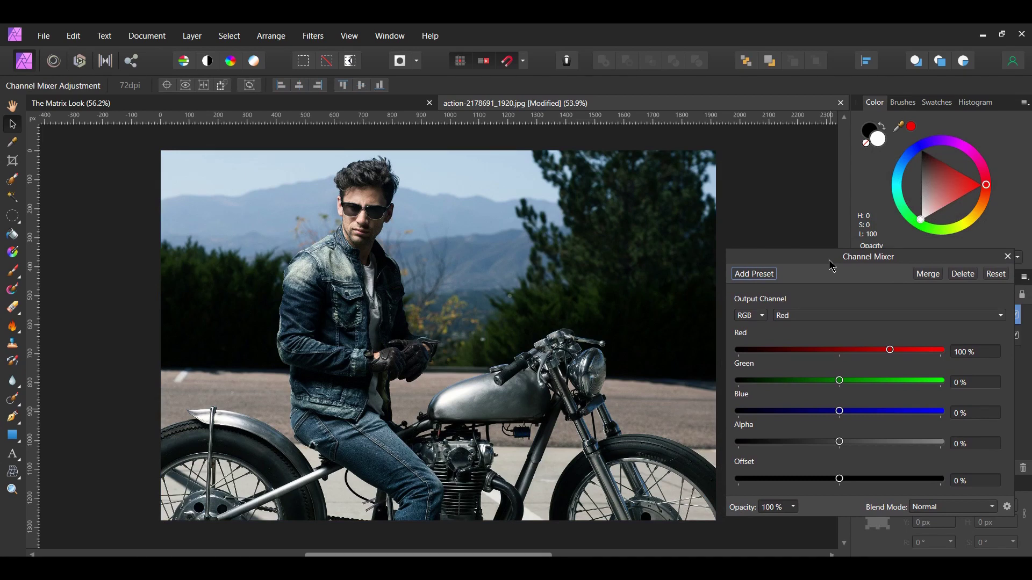
{"action": "left_click", "coordinate": [803, 317]}
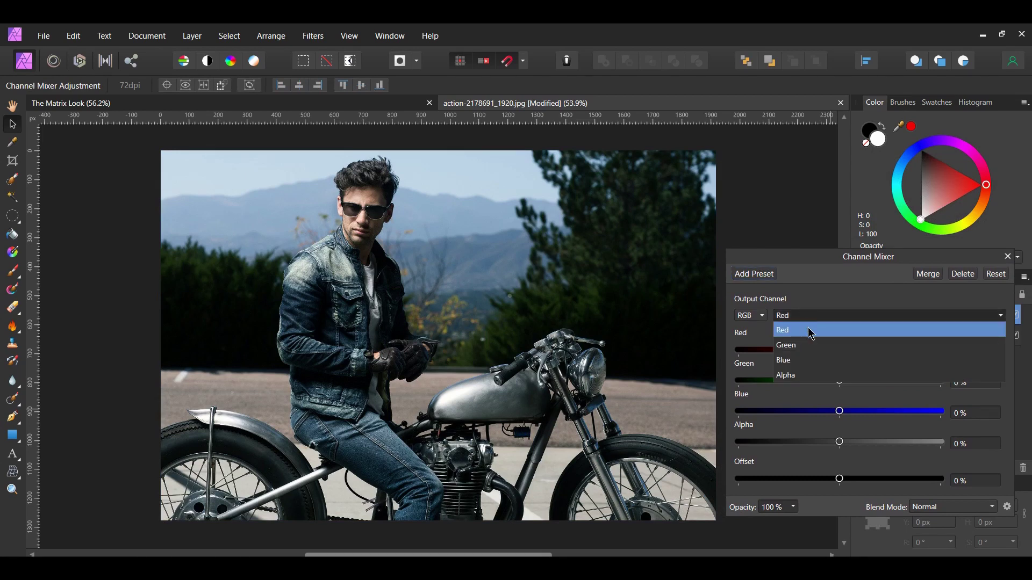
{"action": "left_click", "coordinate": [811, 348]}
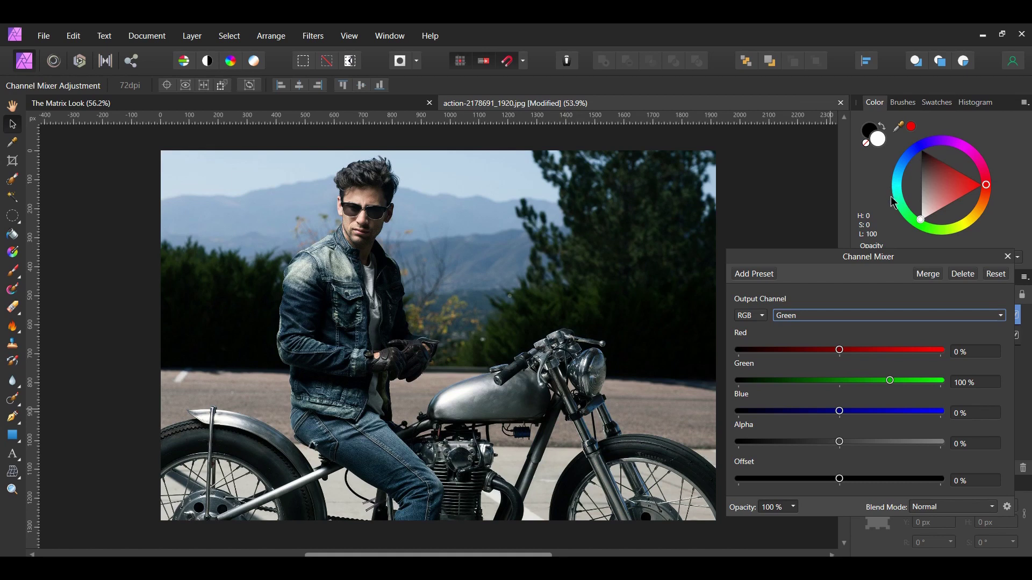
Step: Set the Green output channel's green contribution to 0% and its blue contribution to 100%
{"action": "left_click", "coordinate": [970, 384]}
{"action": "type", "text": "0"}
{"action": "key", "text": "Return"}
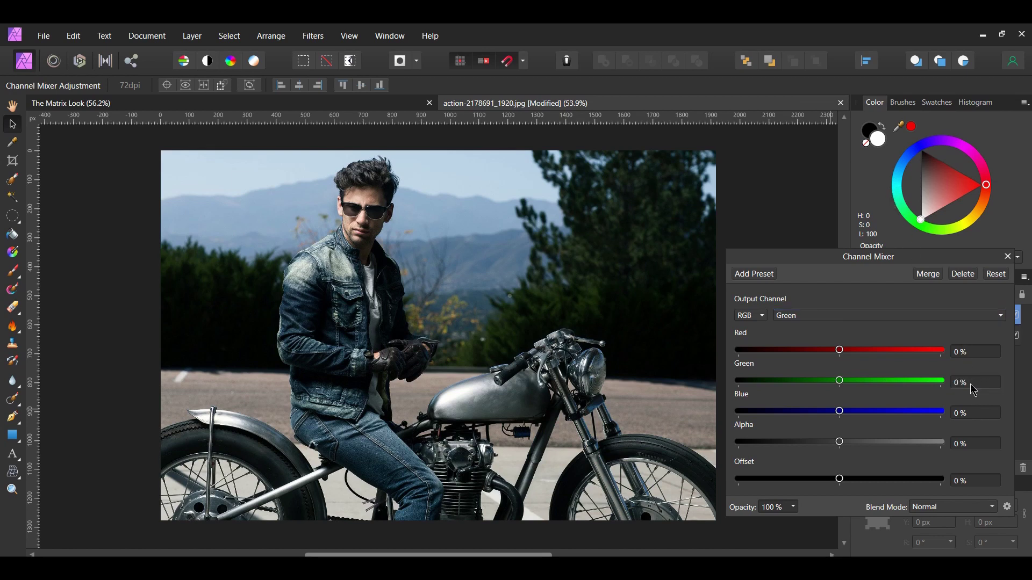
{"action": "left_click", "coordinate": [969, 413]}
{"action": "type", "text": "100"}
{"action": "key", "text": "Return"}
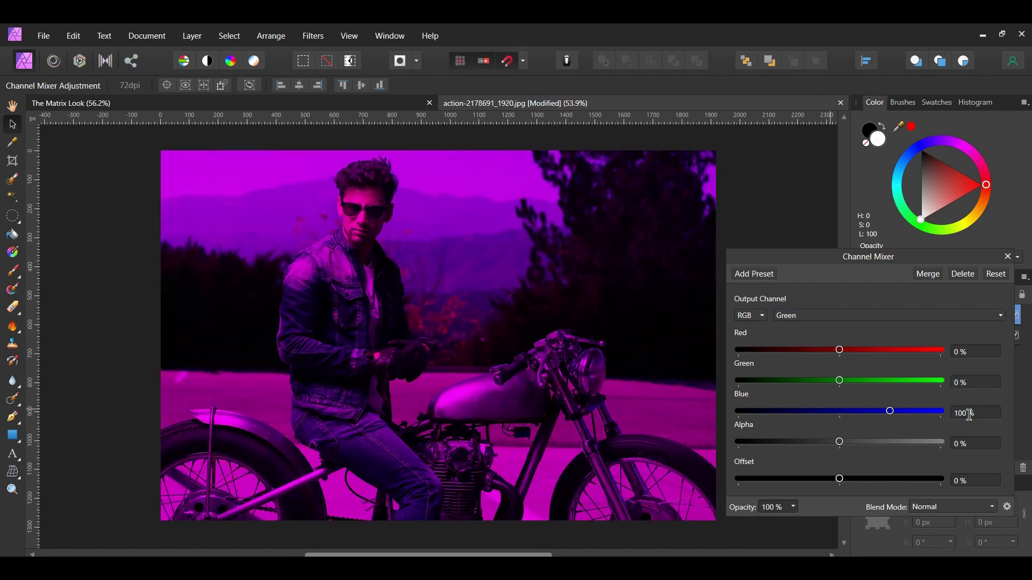
Step: Compare the motorcycle photo with the Channel Mixer adjustment hidden and shown, then close its settings
{"action": "left_click_drag", "start_coordinate": [946, 257], "coordinate": [894, 264]}
{"action": "left_click", "coordinate": [1015, 315]}
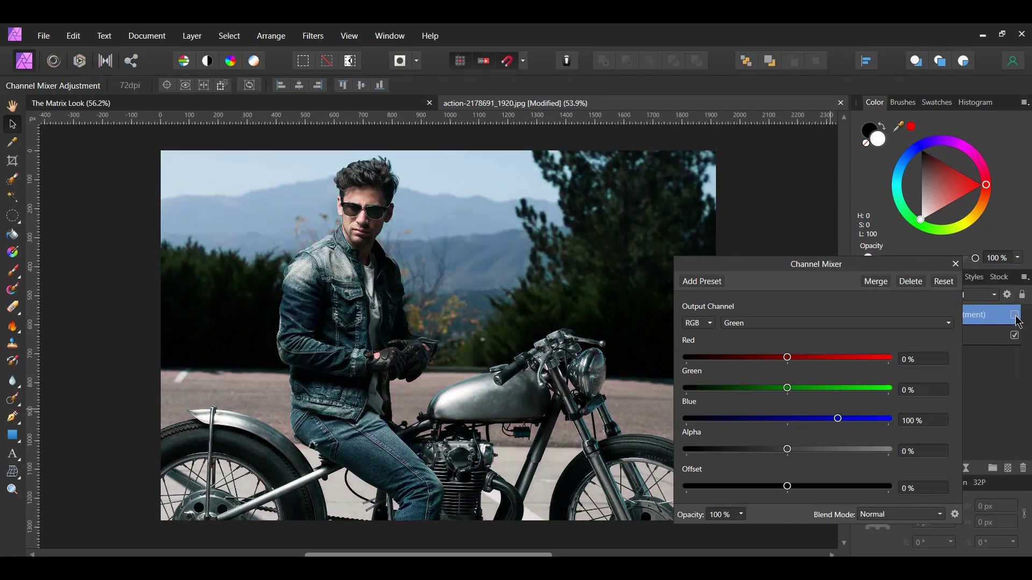
{"action": "left_click", "coordinate": [1015, 316]}
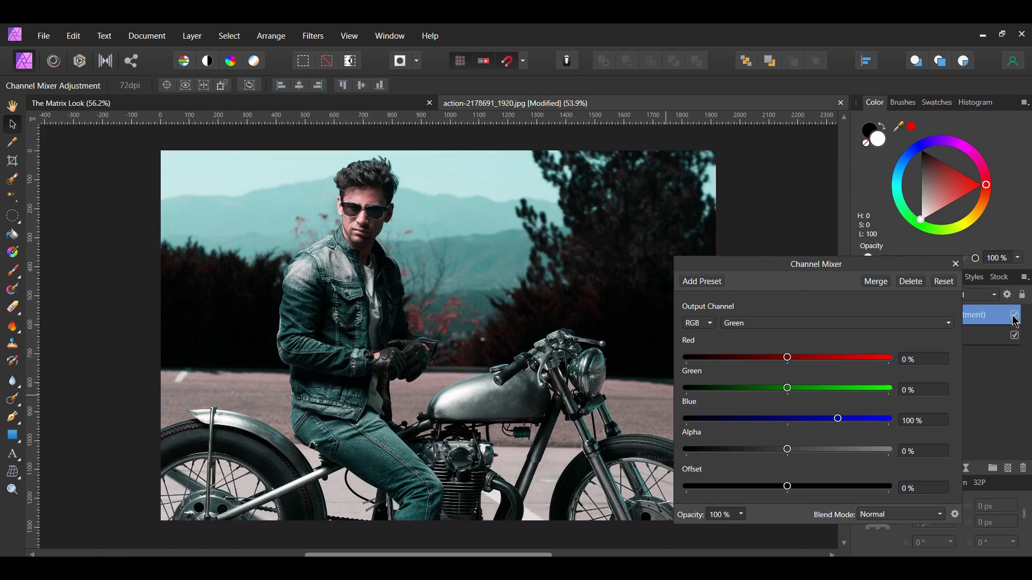
{"action": "left_click", "coordinate": [956, 264]}
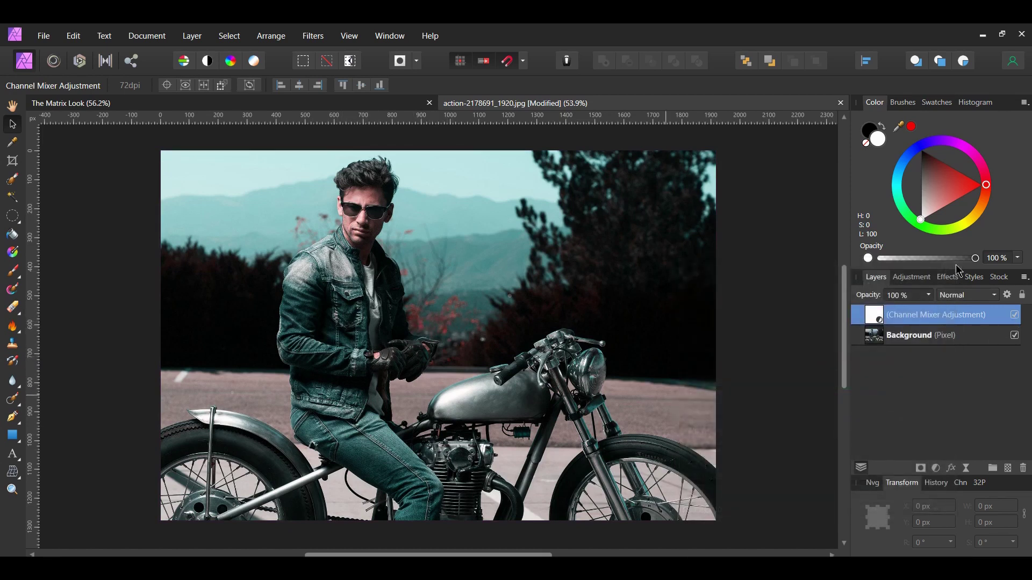
Step: Add an HSL adjustment and give the reds a hue shift of -28° and a saturation shift of 30%
{"action": "left_click", "coordinate": [936, 469]}
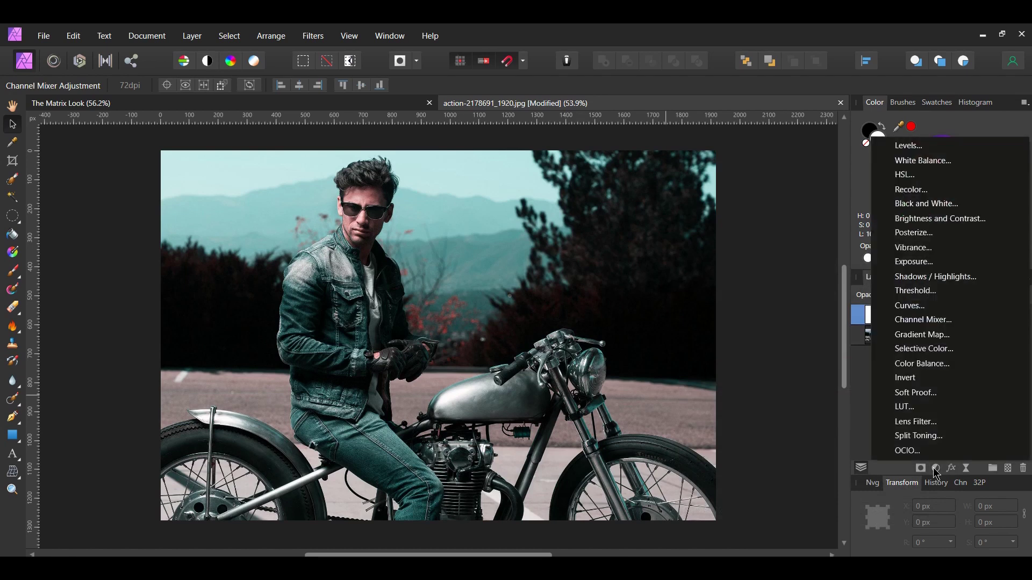
{"action": "left_click", "coordinate": [949, 176]}
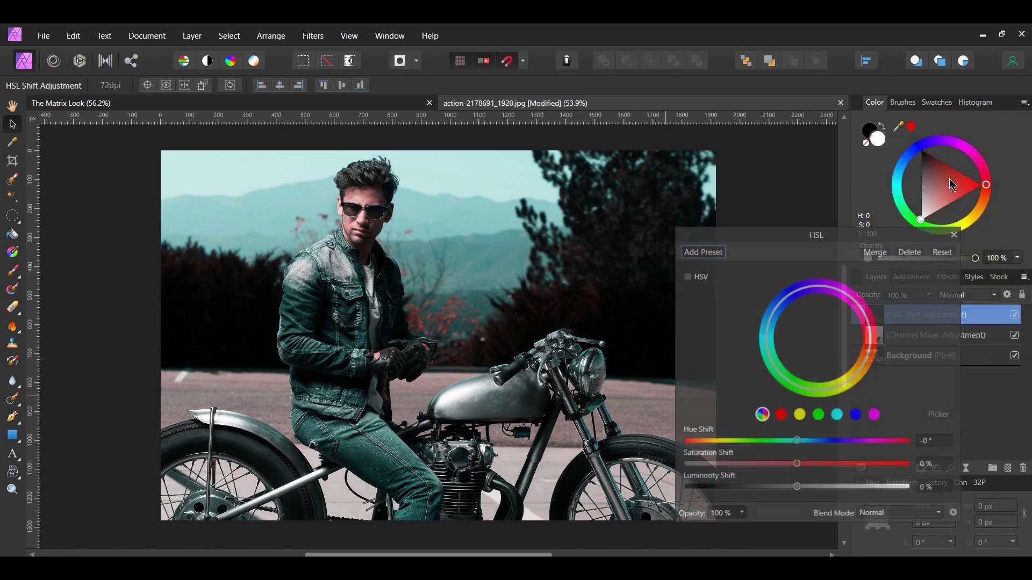
{"action": "left_click", "coordinate": [780, 416]}
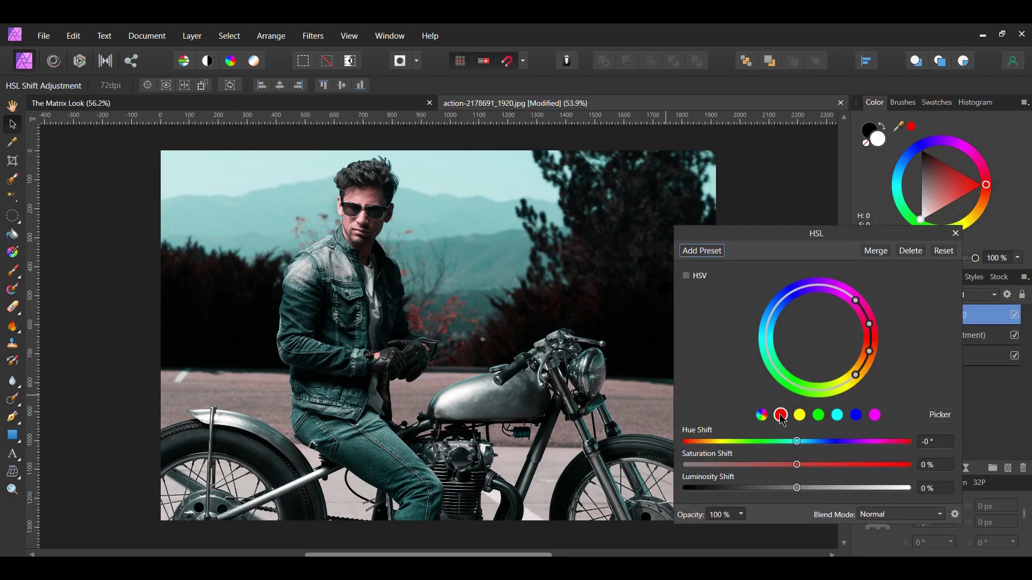
{"action": "left_click", "coordinate": [939, 444]}
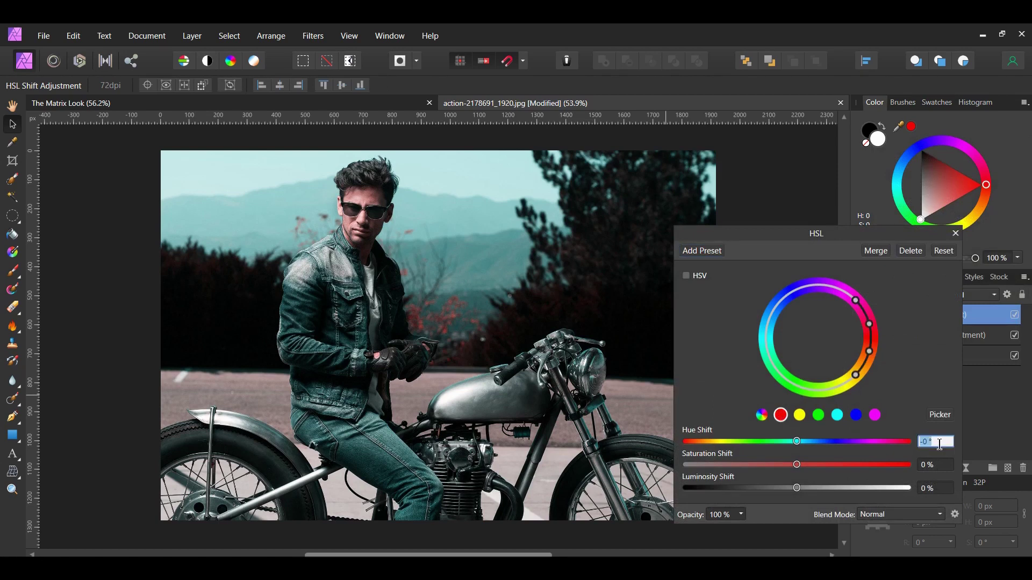
{"action": "type", "text": "-28"}
{"action": "key", "text": "Return"}
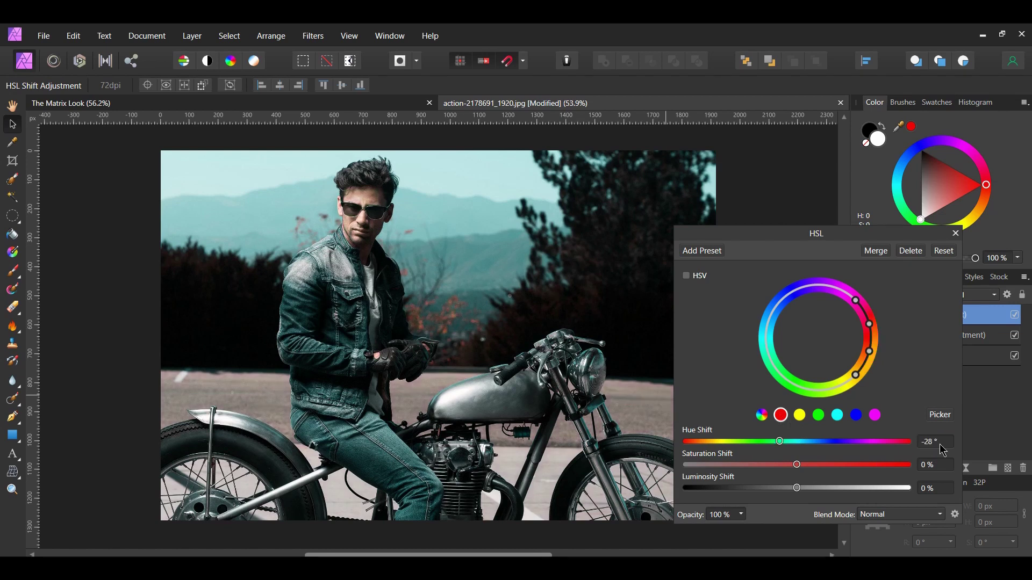
{"action": "left_click", "coordinate": [938, 464]}
{"action": "type", "text": "30"}
{"action": "key", "text": "Return"}
{"action": "left_click", "coordinate": [955, 234]}
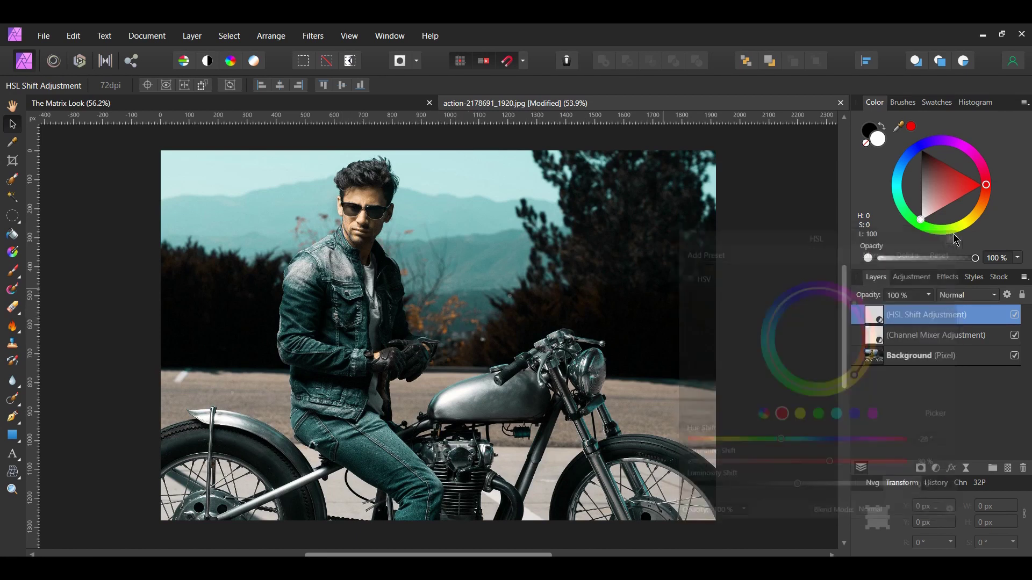
{"action": "left_click", "coordinate": [1015, 315]}
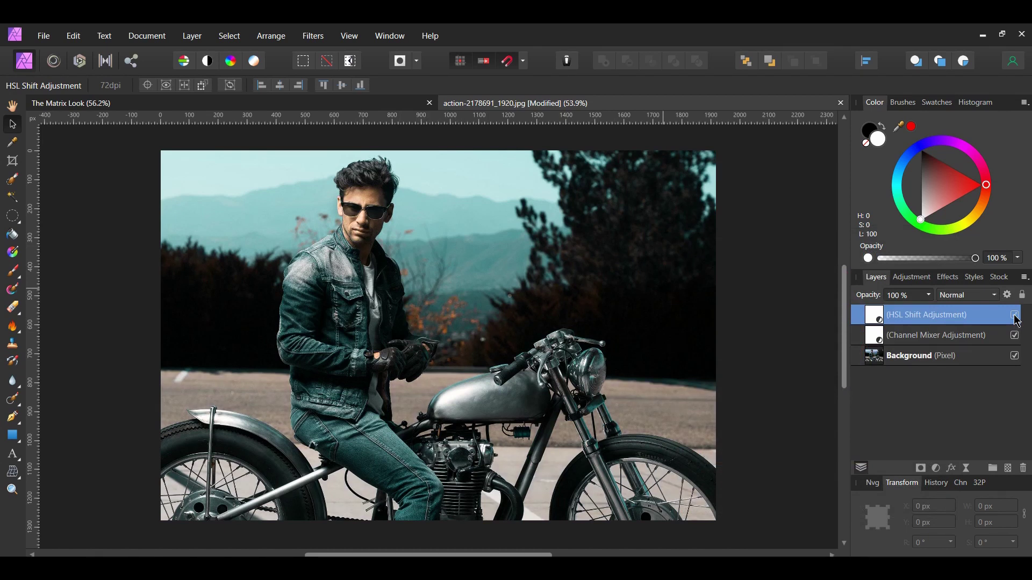
Step: Add a Vibrance adjustment with vibrance at 24% and saturation at 50%
{"action": "left_click", "coordinate": [936, 470]}
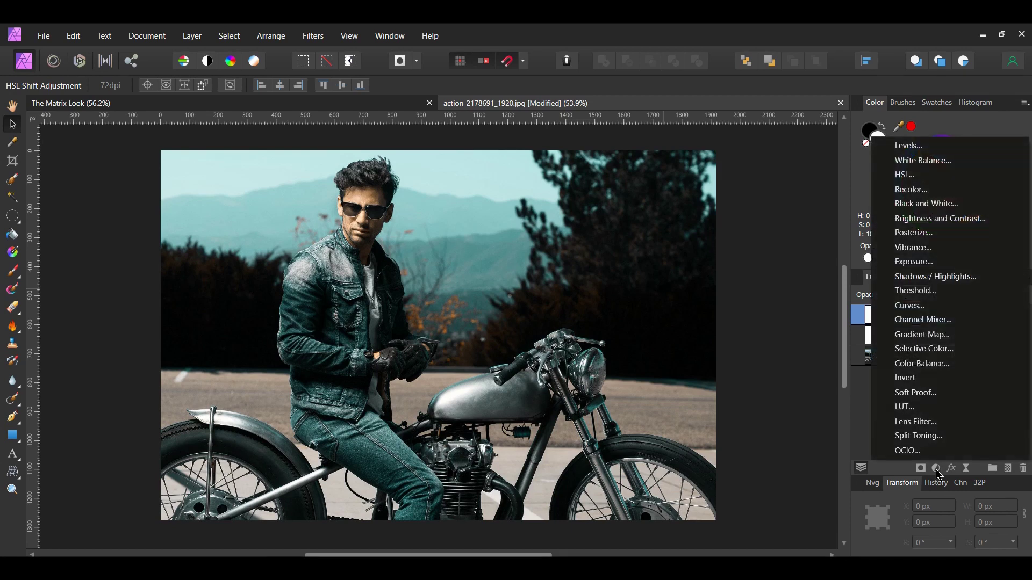
{"action": "left_click", "coordinate": [951, 249]}
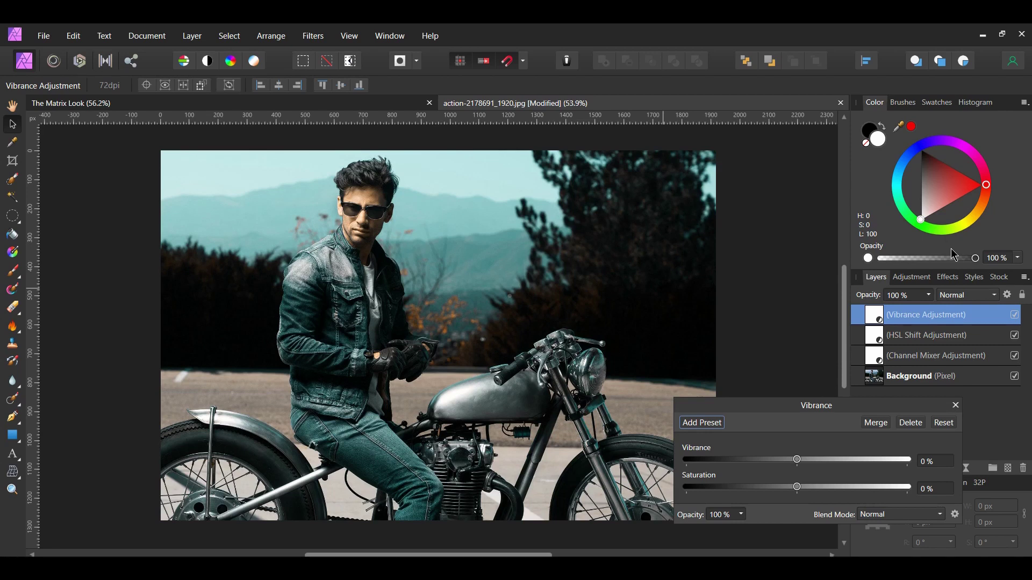
{"action": "left_click", "coordinate": [928, 461]}
{"action": "type", "text": "24"}
{"action": "key", "text": "Return"}
{"action": "left_click", "coordinate": [937, 489]}
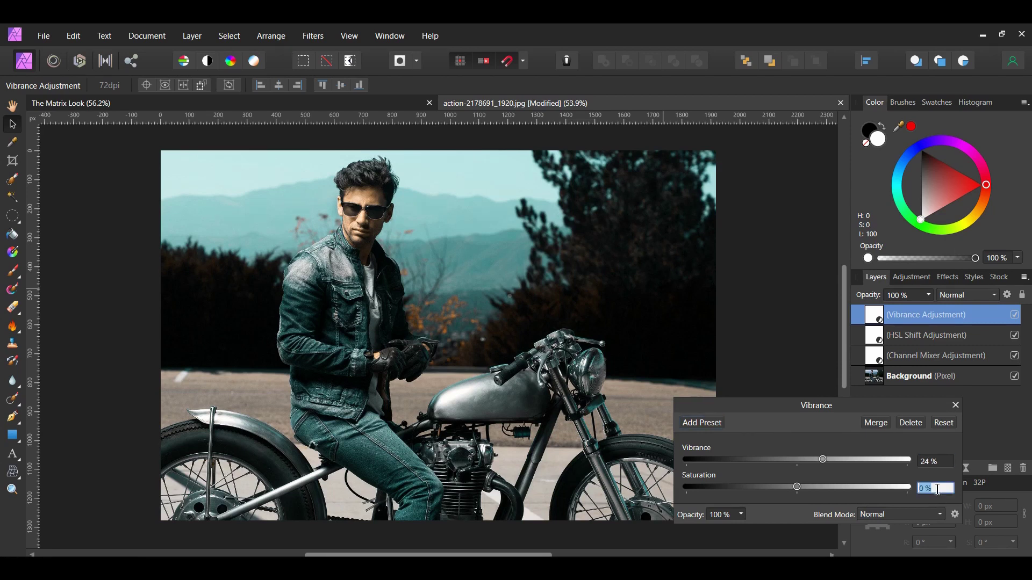
{"action": "type", "text": "50"}
{"action": "key", "text": "Return"}
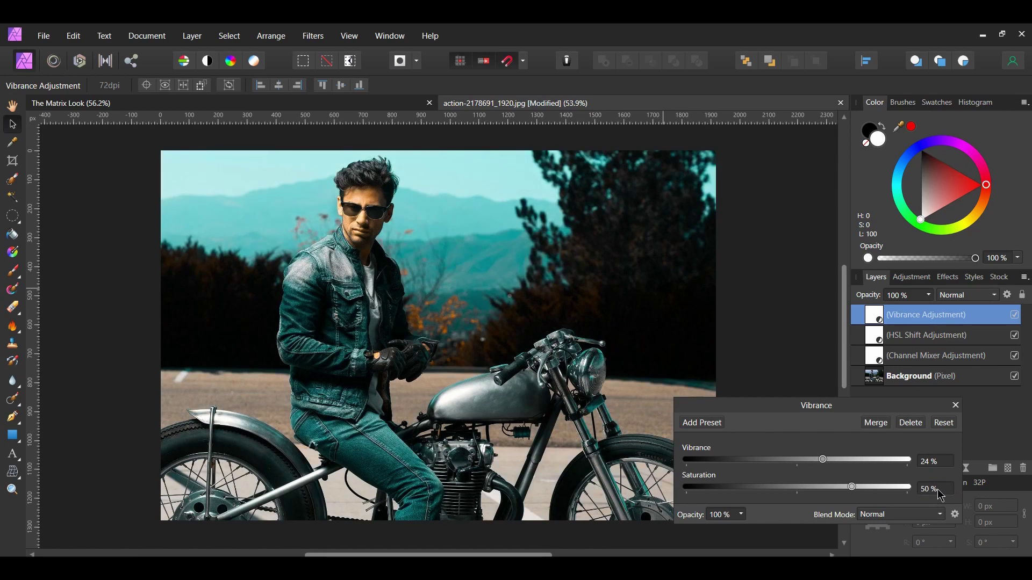
{"action": "left_click", "coordinate": [955, 405]}
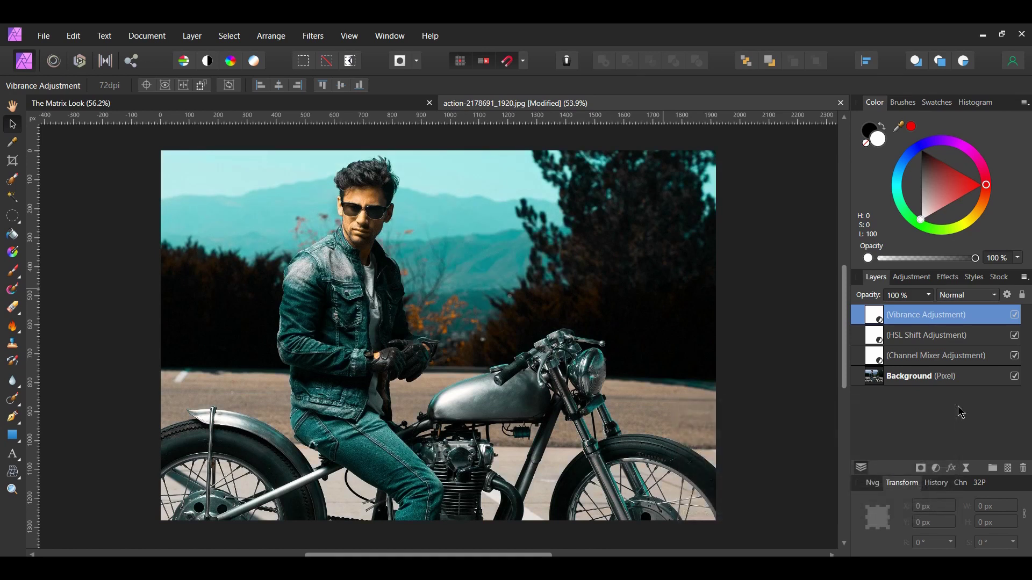
Step: Lower the Vibrance adjustment's opacity to 50%, checking the photo with the adjustment hidden and shown
{"action": "left_click", "coordinate": [1014, 316]}
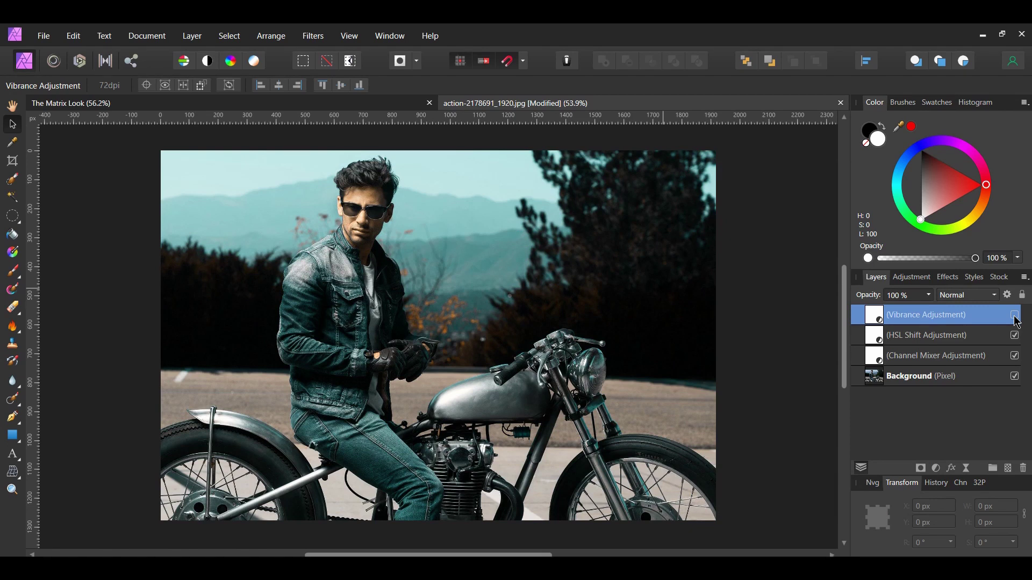
{"action": "left_click", "coordinate": [1015, 315]}
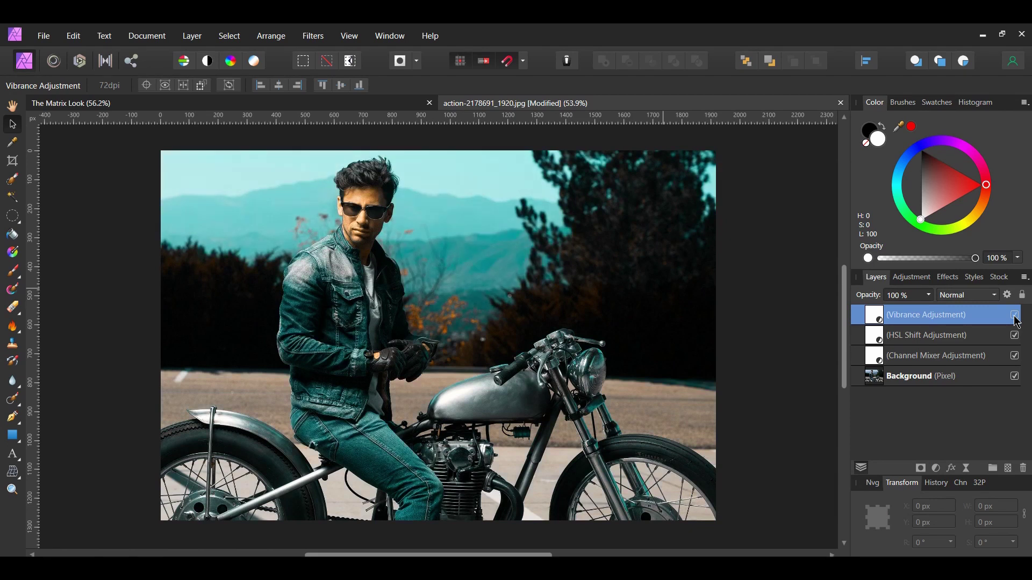
{"action": "left_click", "coordinate": [904, 296]}
{"action": "type", "text": "50"}
{"action": "key", "text": "Return"}
{"action": "left_click", "coordinate": [1015, 316]}
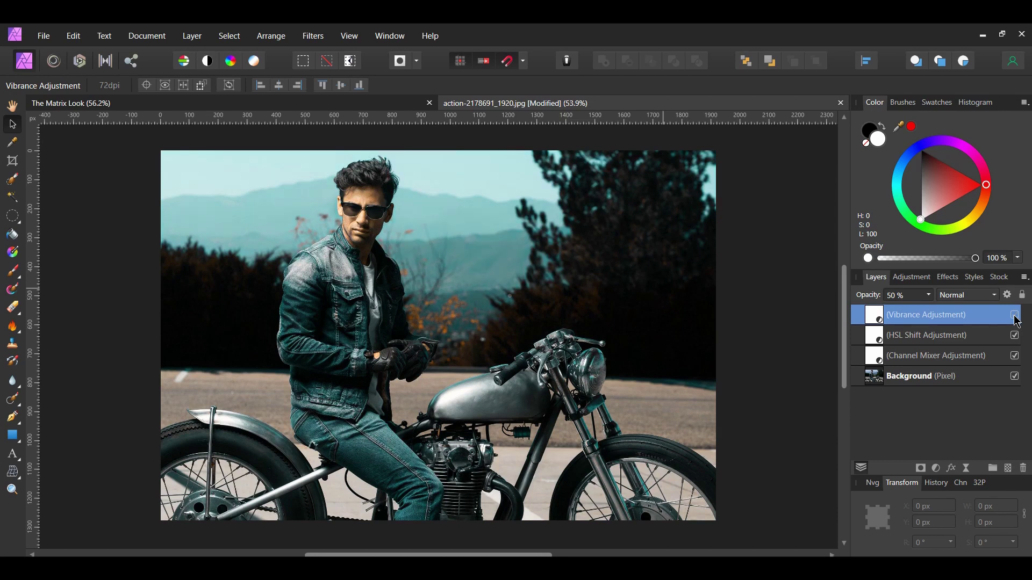
Step: Add a Selective Color adjustment and set the cyan amount to 80% for the cyans
{"action": "left_click", "coordinate": [936, 469]}
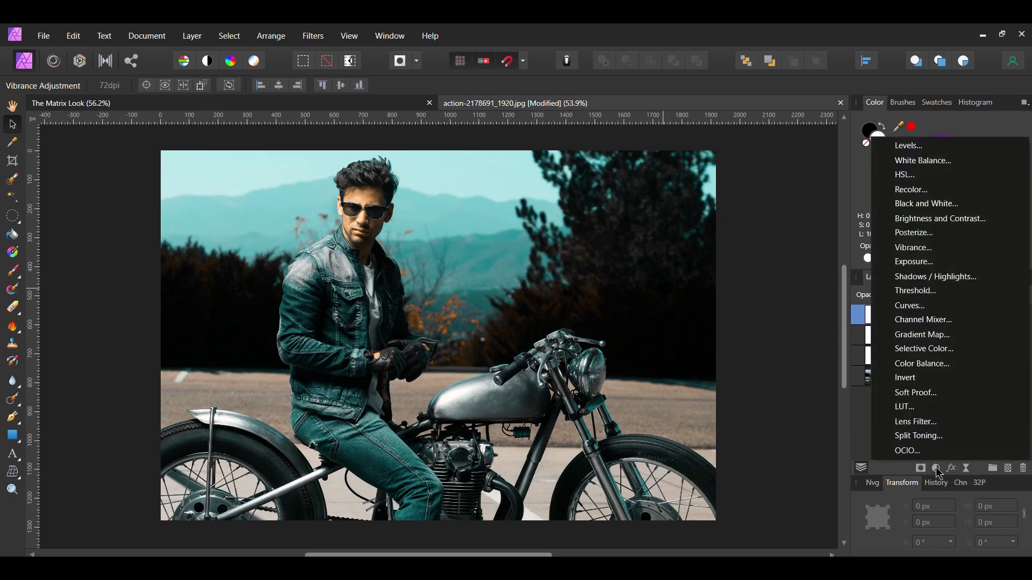
{"action": "left_click", "coordinate": [953, 350]}
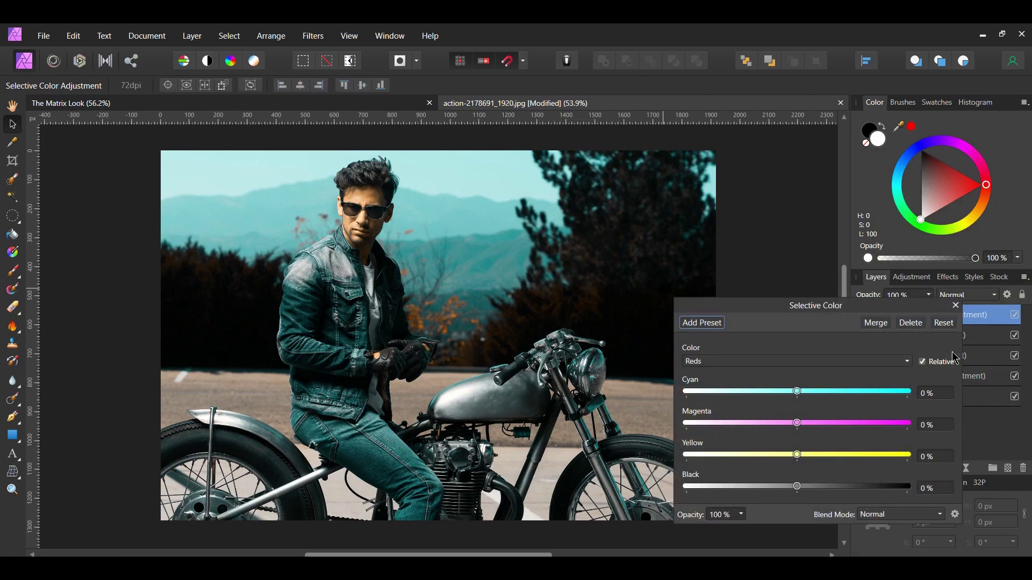
{"action": "left_click", "coordinate": [908, 362]}
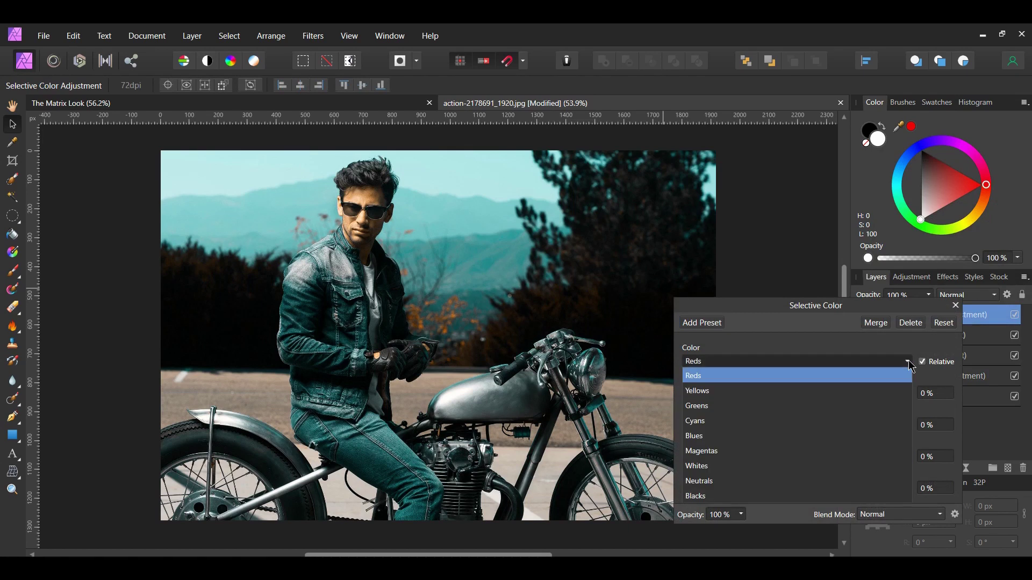
{"action": "left_click", "coordinate": [873, 417]}
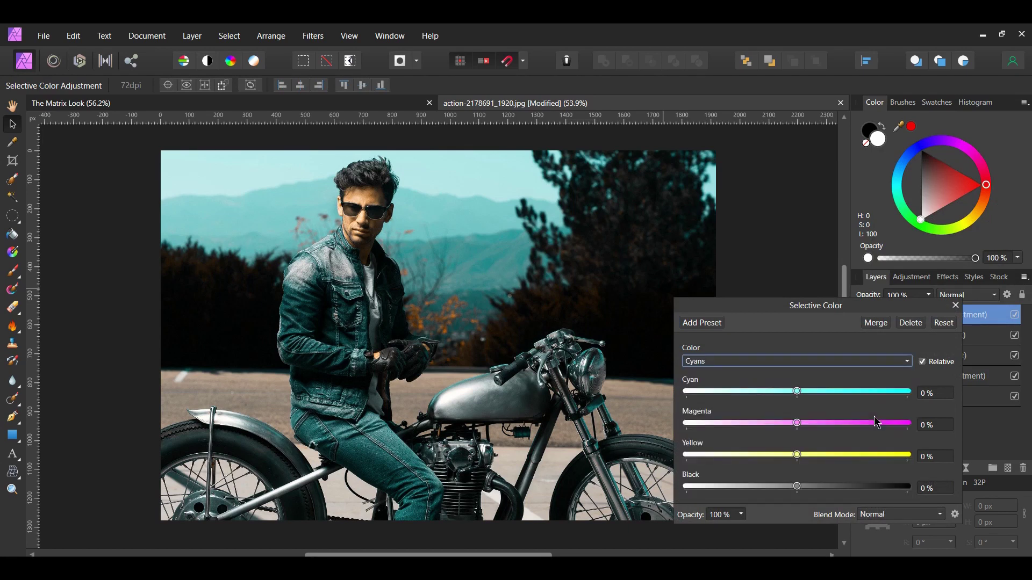
{"action": "left_click", "coordinate": [933, 394]}
{"action": "type", "text": "80"}
{"action": "key", "text": "Return"}
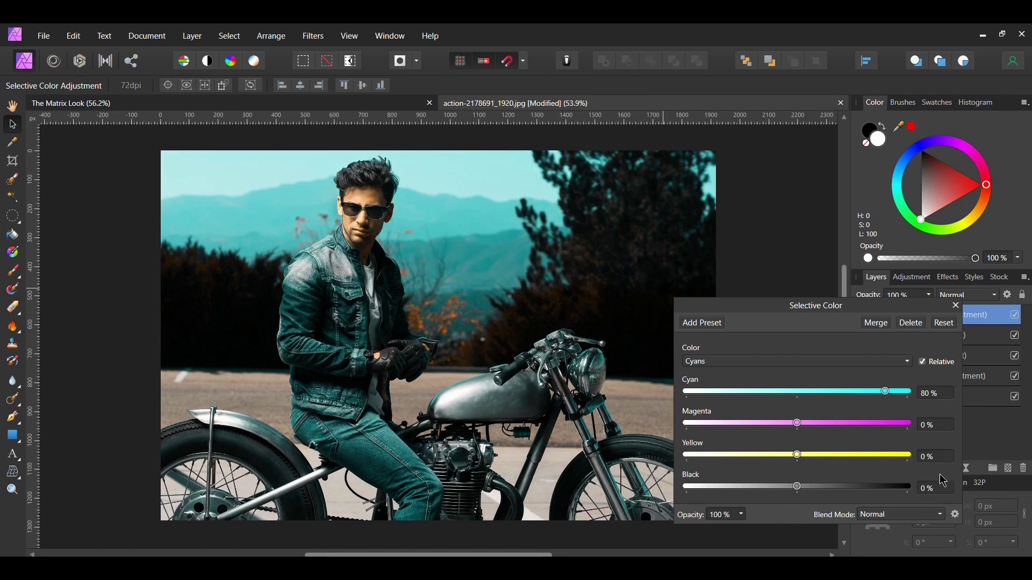
Step: Set the black amount of the cyans to 20% and compare the photo with the Selective Color adjustment hidden and shown
{"action": "type", "text": "20"}
{"action": "key", "text": "Return"}
{"action": "left_click", "coordinate": [955, 305]}
{"action": "left_click", "coordinate": [1015, 316]}
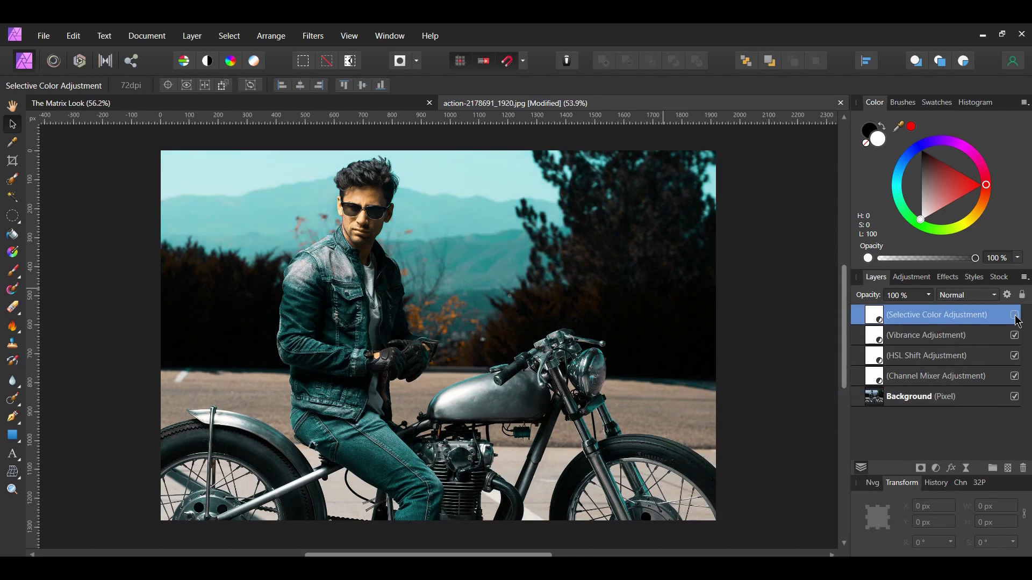
{"action": "left_click", "coordinate": [1015, 316]}
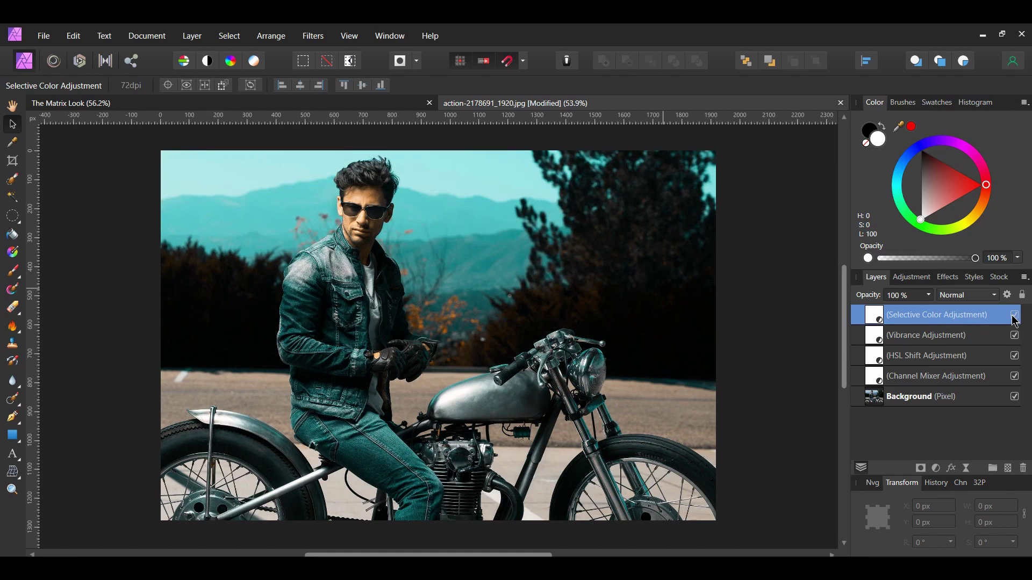
Step: Add a Curves adjustment and raise the curve's black point to an output of about 0.027
{"action": "left_click", "coordinate": [937, 470]}
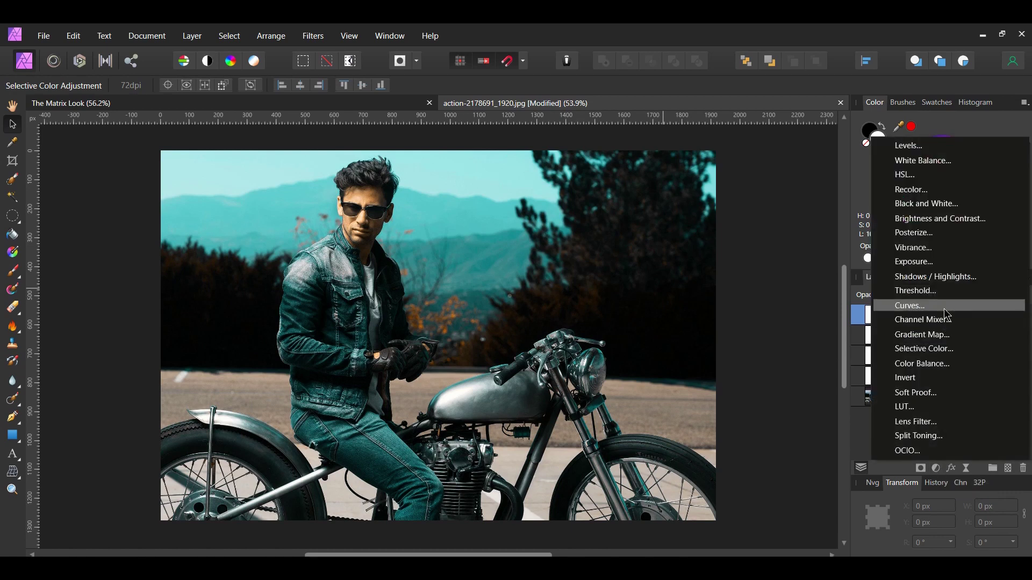
{"action": "left_click", "coordinate": [914, 306]}
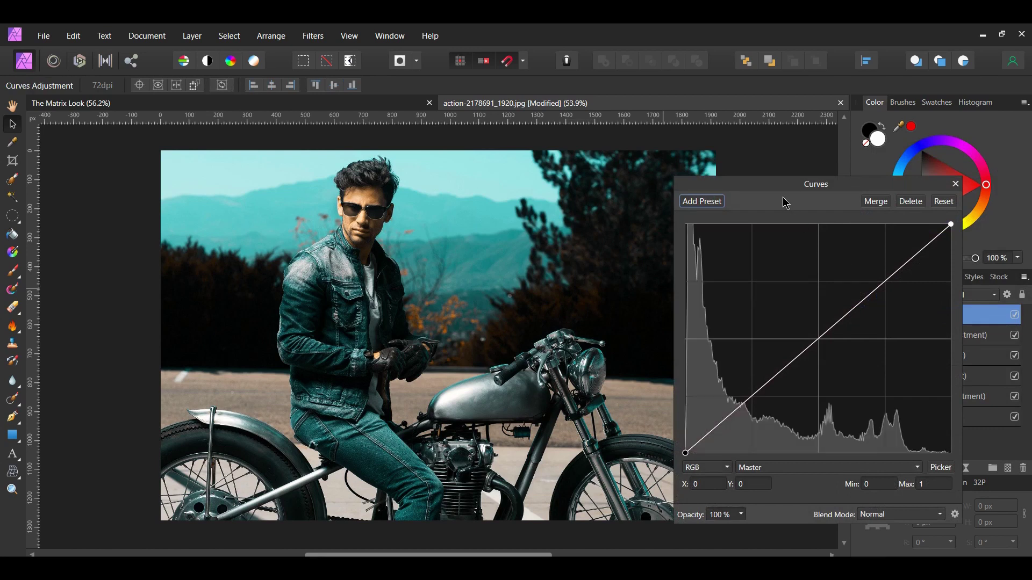
{"action": "left_click_drag", "start_coordinate": [783, 198], "coordinate": [804, 189]}
{"action": "left_click_drag", "start_coordinate": [705, 445], "coordinate": [700, 439]}
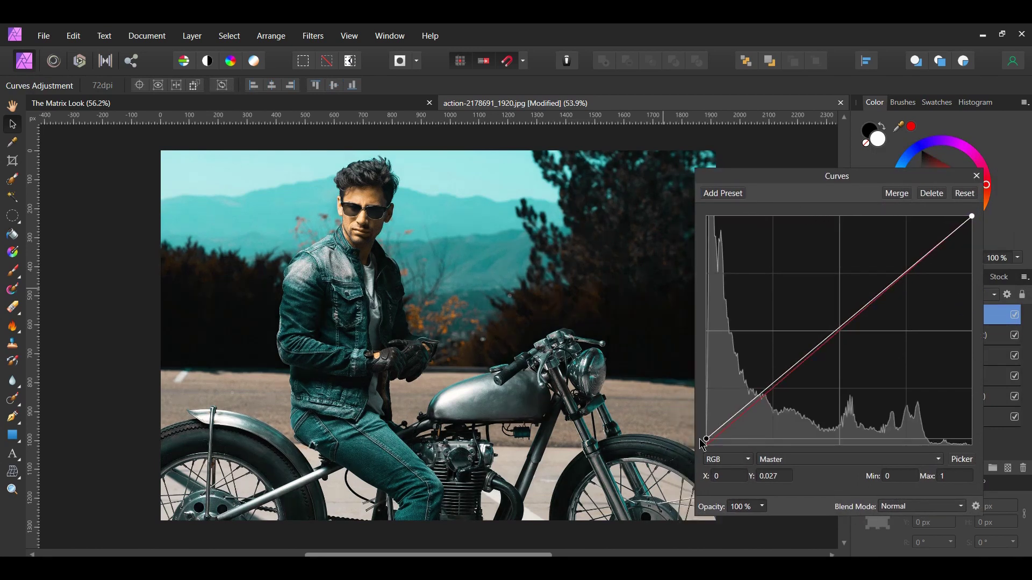
Step: Lower the curve's midpoint to about 0.426 and add a highlight point at about X 0.87, Y 0.833
{"action": "left_click", "coordinate": [839, 328]}
{"action": "left_click_drag", "start_coordinate": [840, 330], "coordinate": [841, 351]}
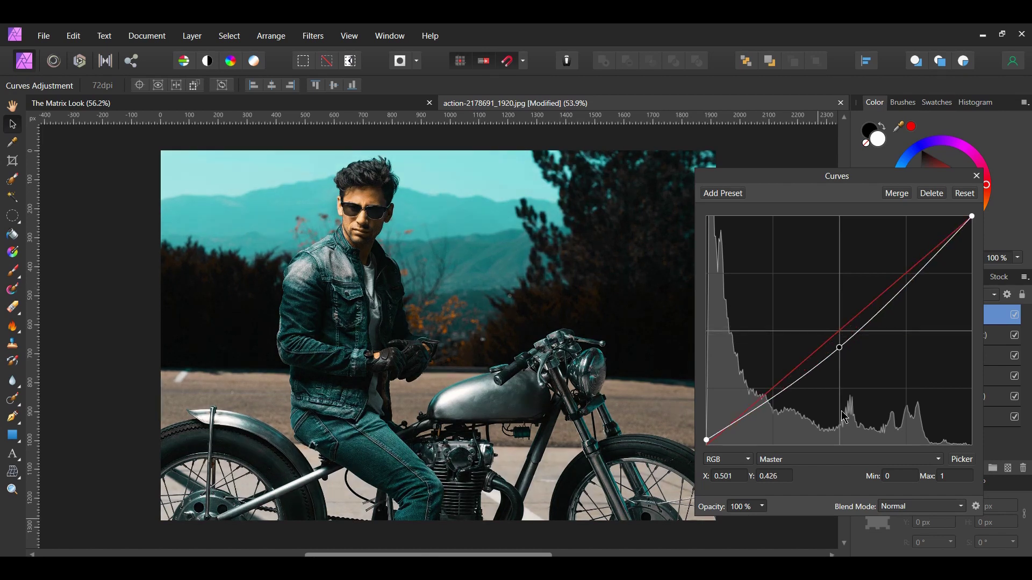
{"action": "left_click", "coordinate": [937, 254]}
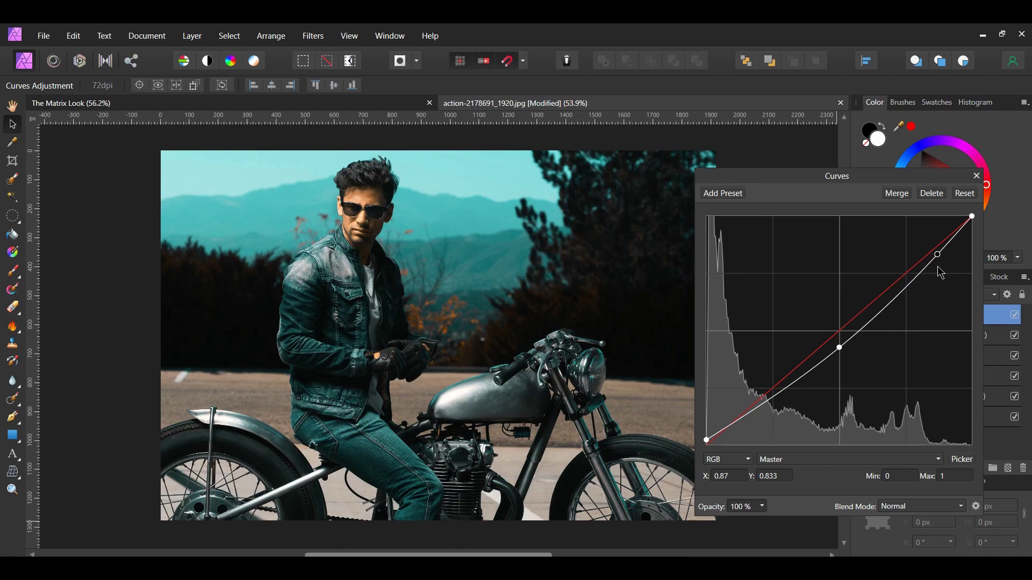
Step: Close the Curves settings and compare the photo with that adjustment hidden and shown
{"action": "left_click", "coordinate": [977, 175]}
{"action": "left_click", "coordinate": [1014, 314]}
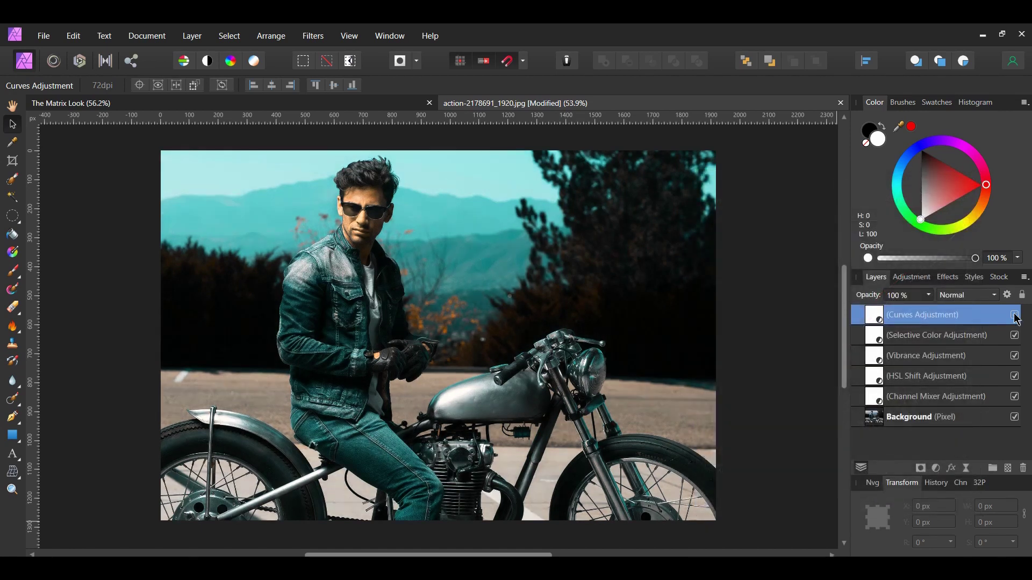
{"action": "left_click", "coordinate": [1015, 316]}
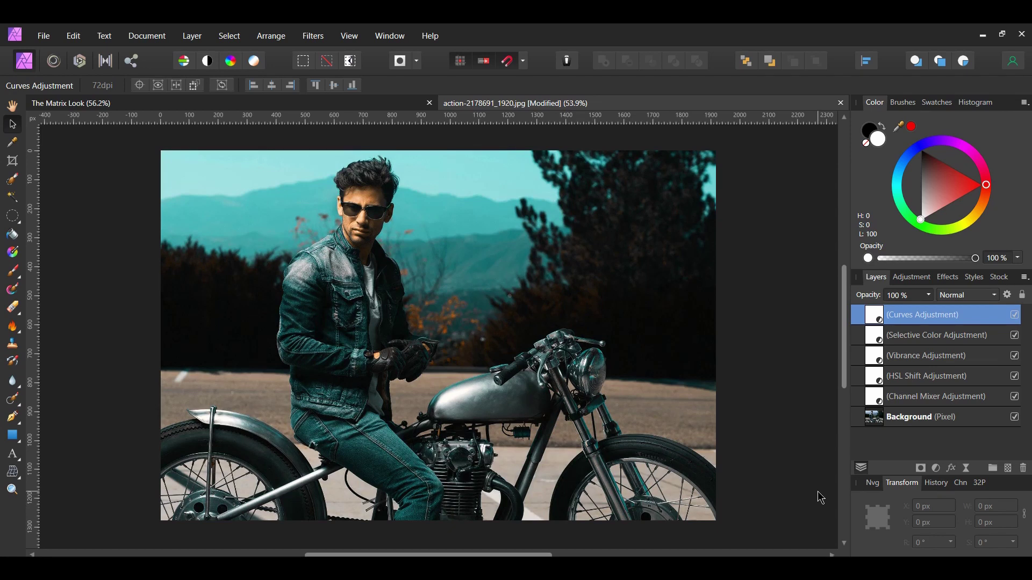
Step: Extend the canvas above and below the photo to 1920 x 1424 px with the Crop tool
{"action": "left_click", "coordinate": [12, 161]}
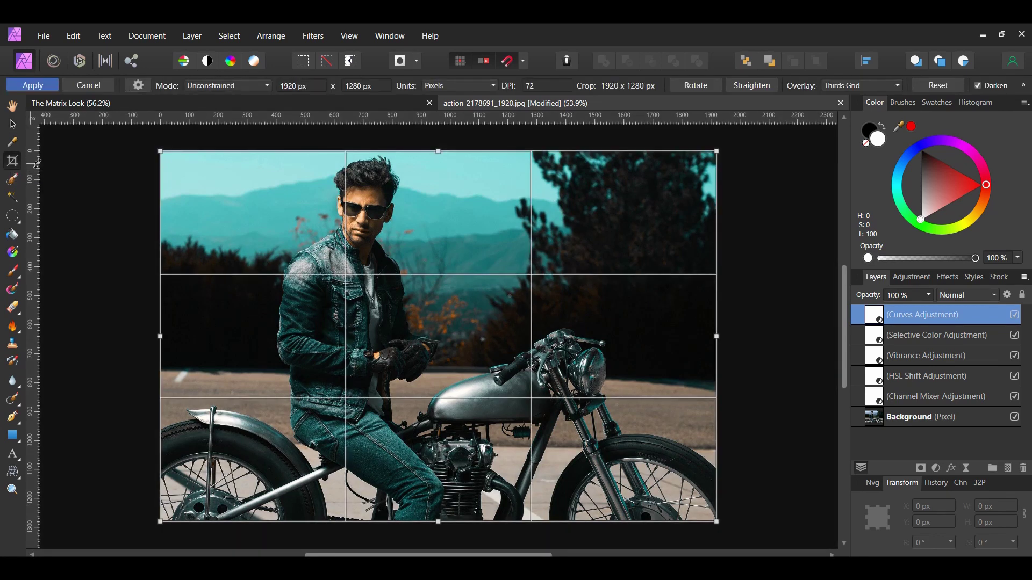
{"action": "left_click_drag", "start_coordinate": [438, 151], "coordinate": [440, 152]}
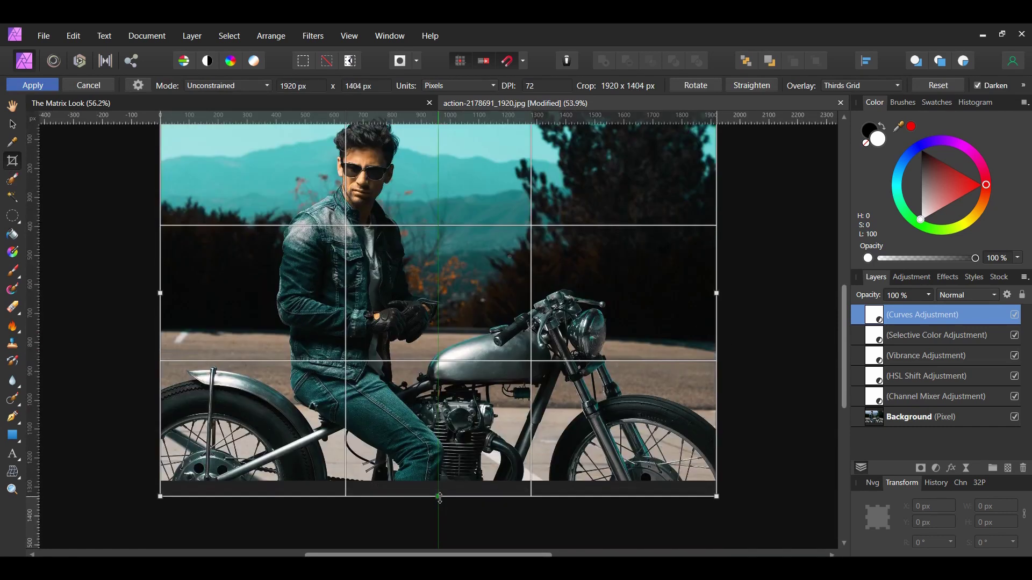
{"action": "left_click_drag", "start_coordinate": [439, 491], "coordinate": [439, 504]}
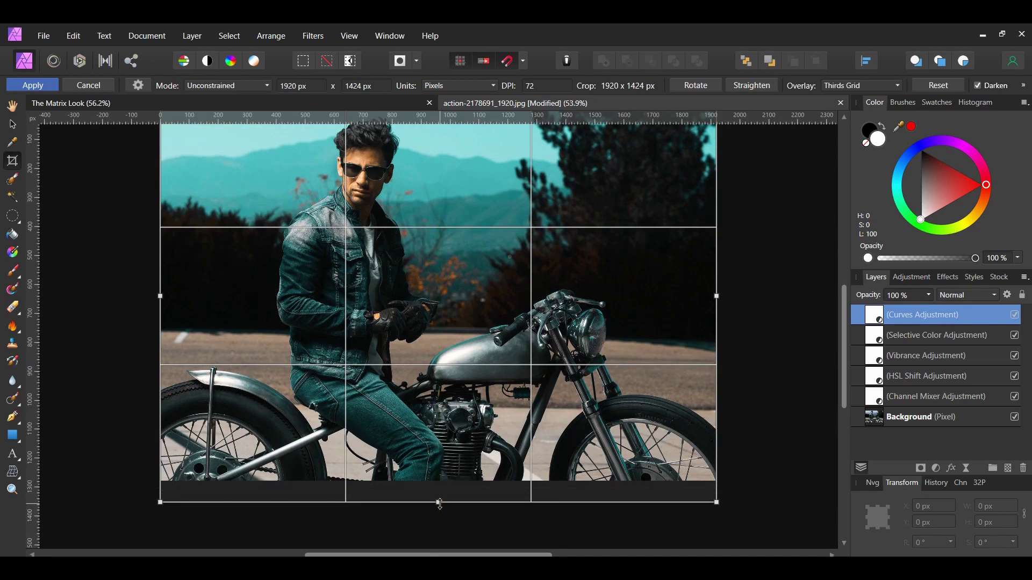
{"action": "scroll", "coordinate": [759, 446], "scroll_direction": "up", "scroll_amount": 1}
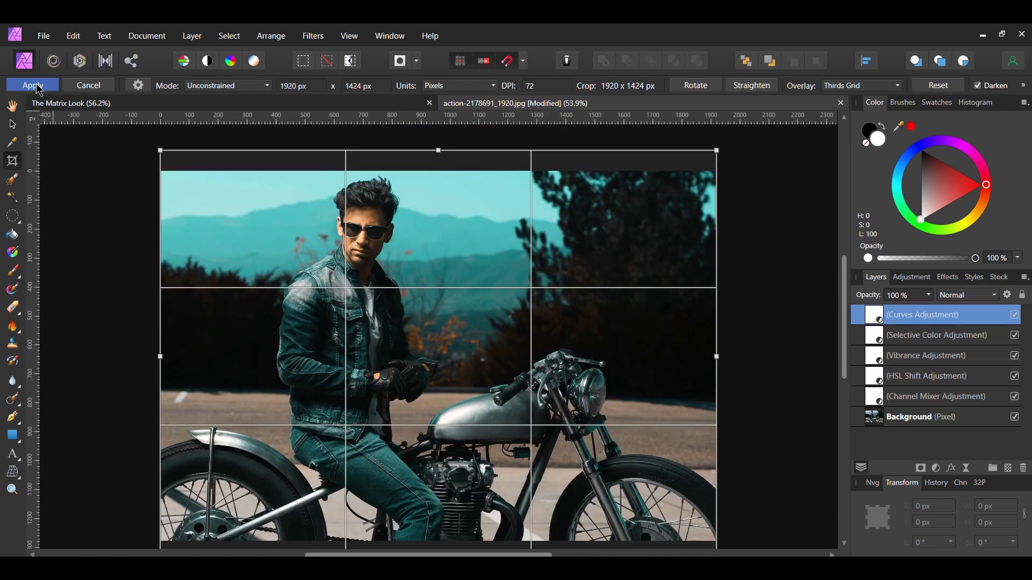
{"action": "left_click", "coordinate": [32, 85]}
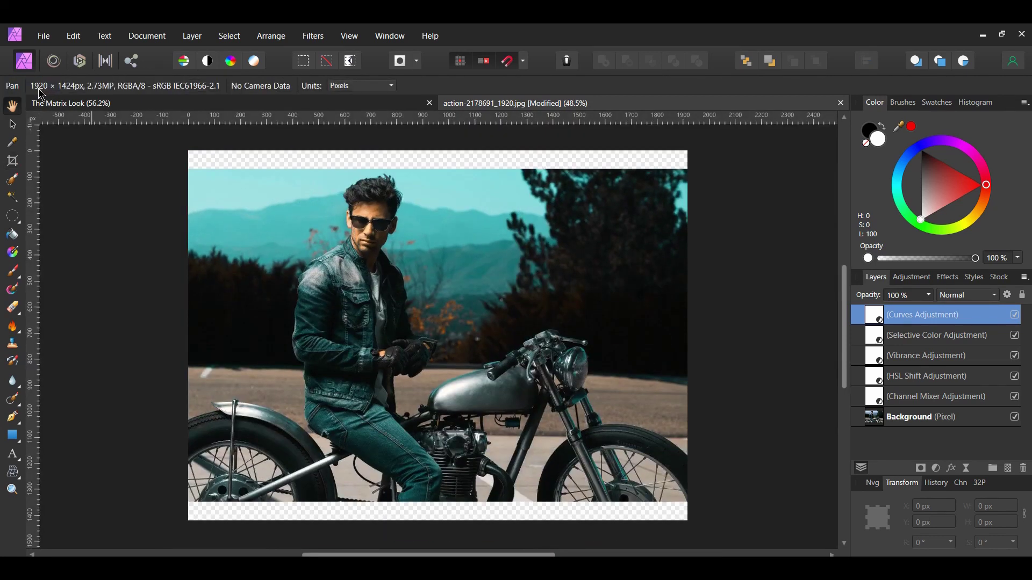
Step: Draw a black-filled 1920 x 72 px rectangle over the transparent strip above the motorcycle photo
{"action": "left_click", "coordinate": [344, 337]}
{"action": "key", "text": "m"}
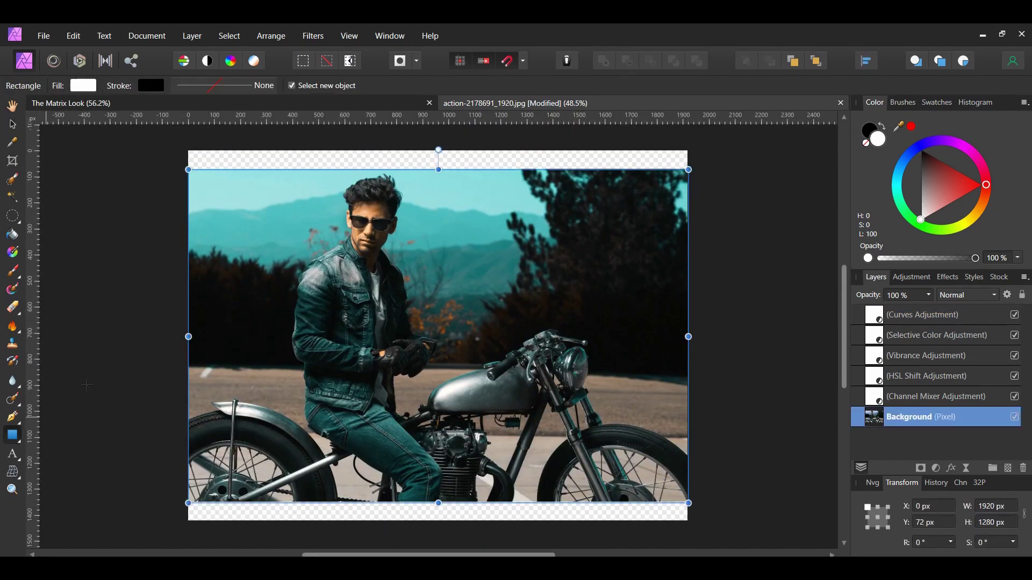
{"action": "left_click_drag", "start_coordinate": [188, 151], "coordinate": [688, 168]}
{"action": "left_click", "coordinate": [919, 146]}
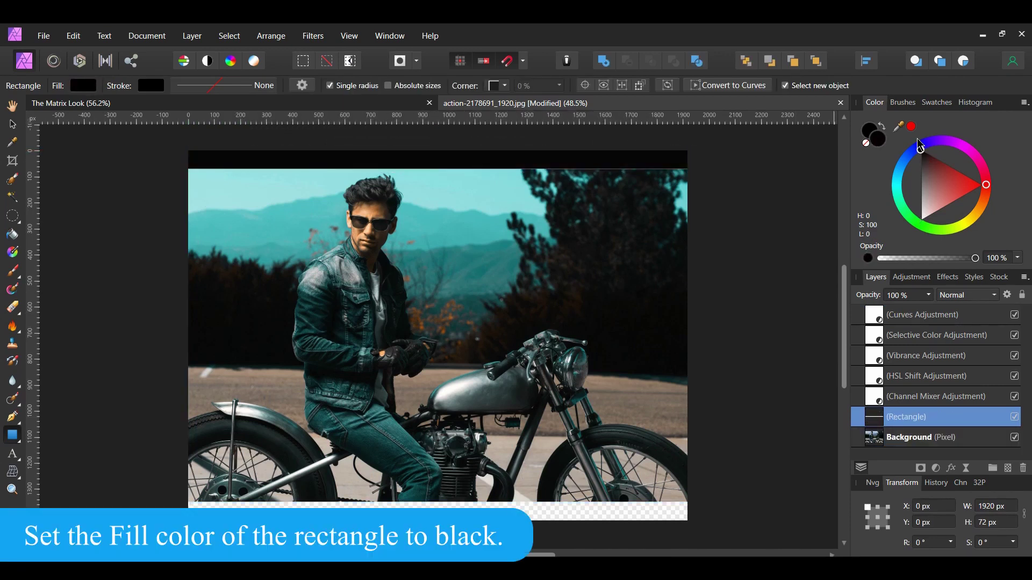
Step: Duplicate the black rectangle onto the transparent strip below the photo at Y 1352 px and deselect it
{"action": "left_click_drag", "start_coordinate": [493, 162], "coordinate": [493, 514]}
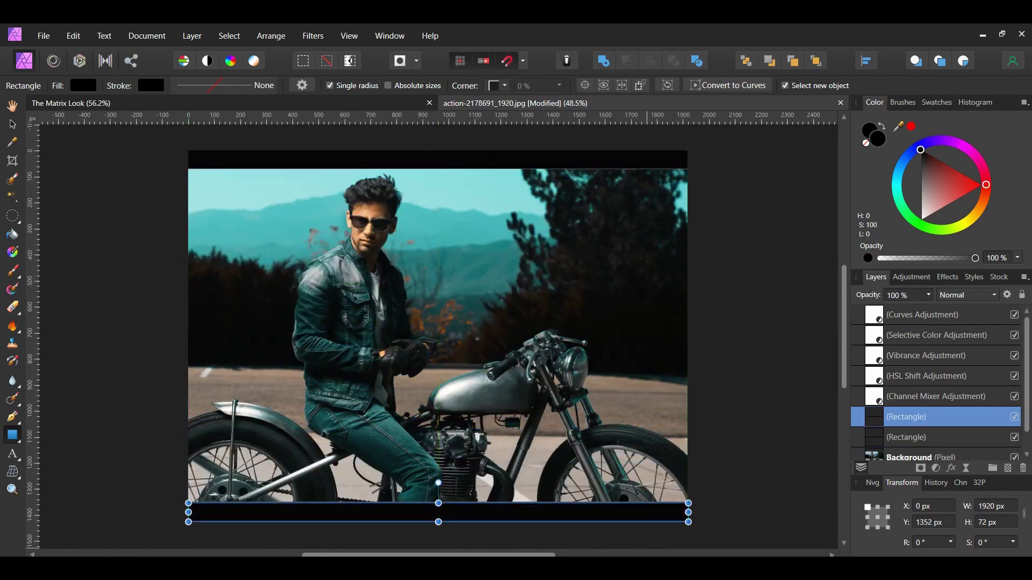
{"action": "key", "text": "v"}
{"action": "left_click", "coordinate": [794, 492]}
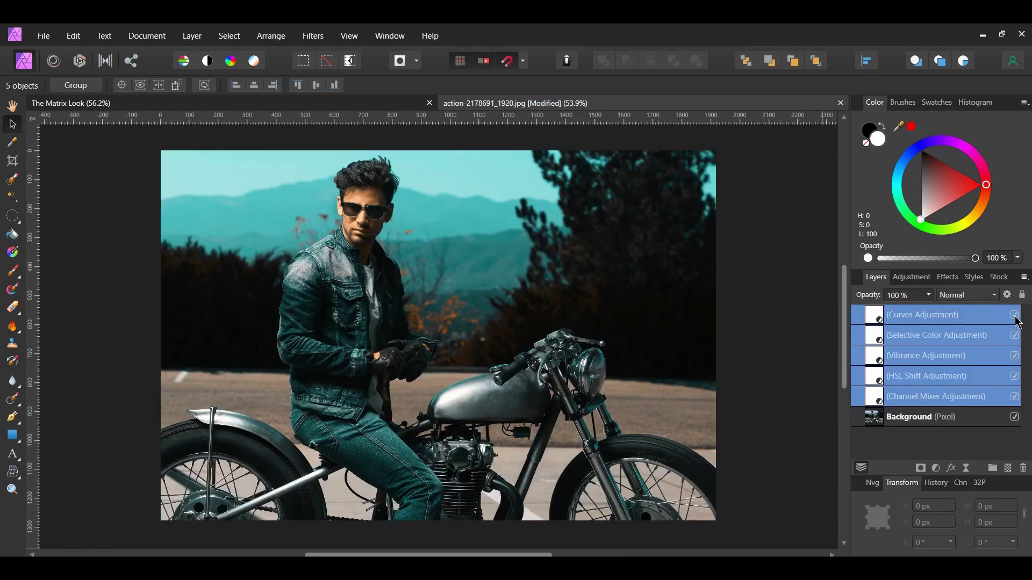
Step: Hide and show all five adjustments together to compare the motorcycle photo and the cathedral photo before and after grading
{"action": "left_click", "coordinate": [1014, 315]}
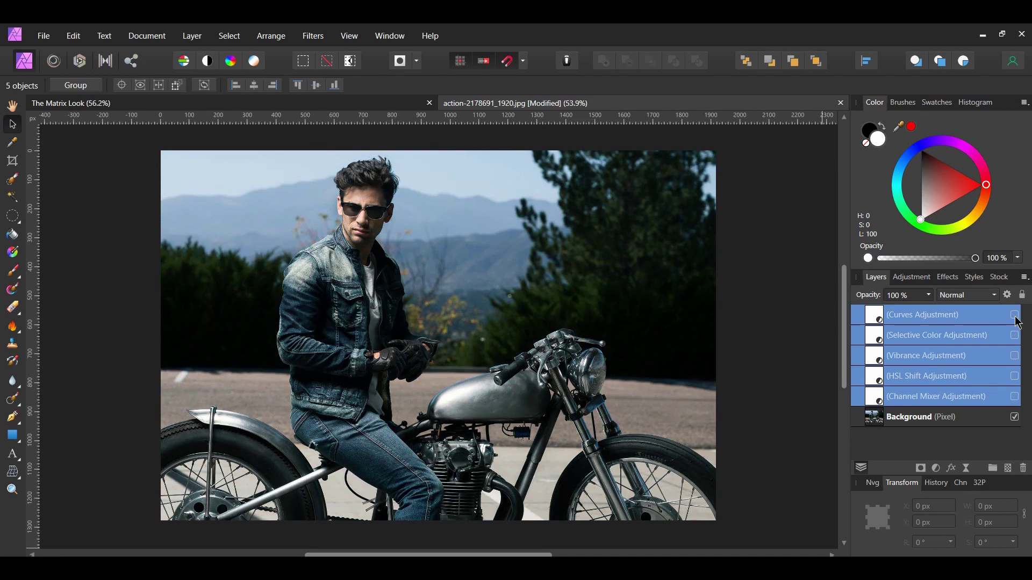
{"action": "left_click", "coordinate": [1014, 316]}
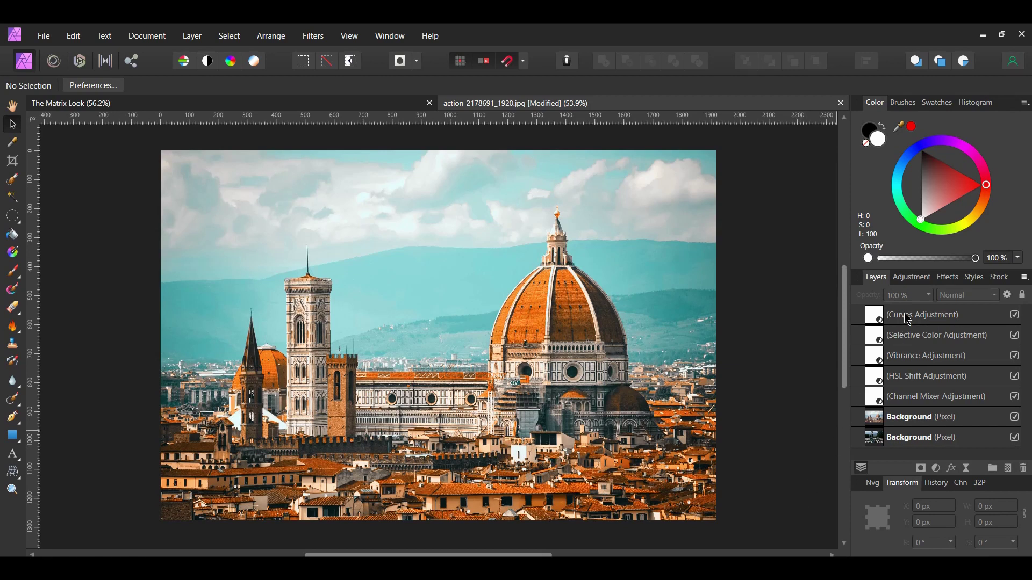
{"action": "left_click", "coordinate": [925, 317], "text": "shift"}
{"action": "left_click", "coordinate": [1014, 317]}
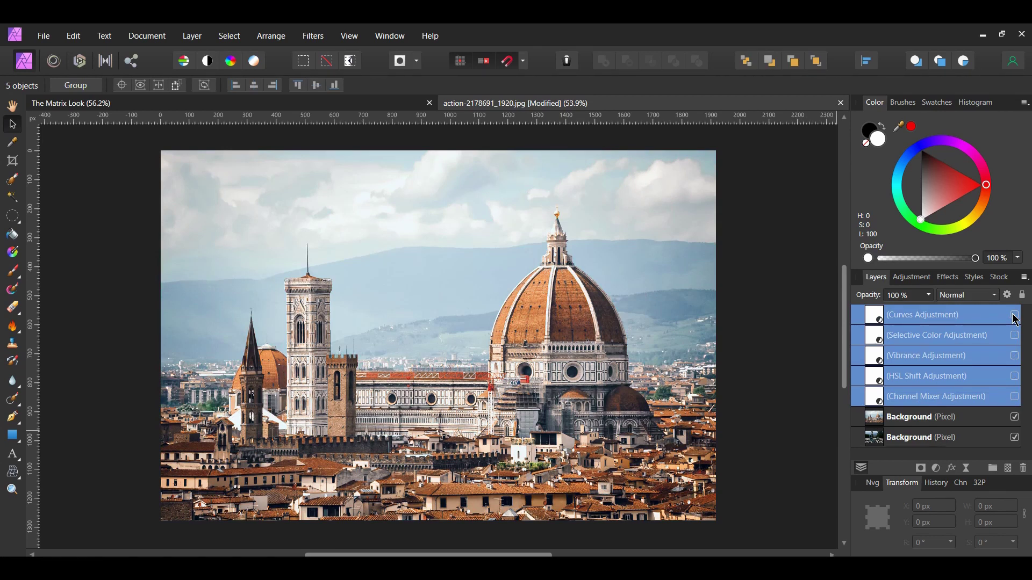
{"action": "left_click", "coordinate": [1014, 317]}
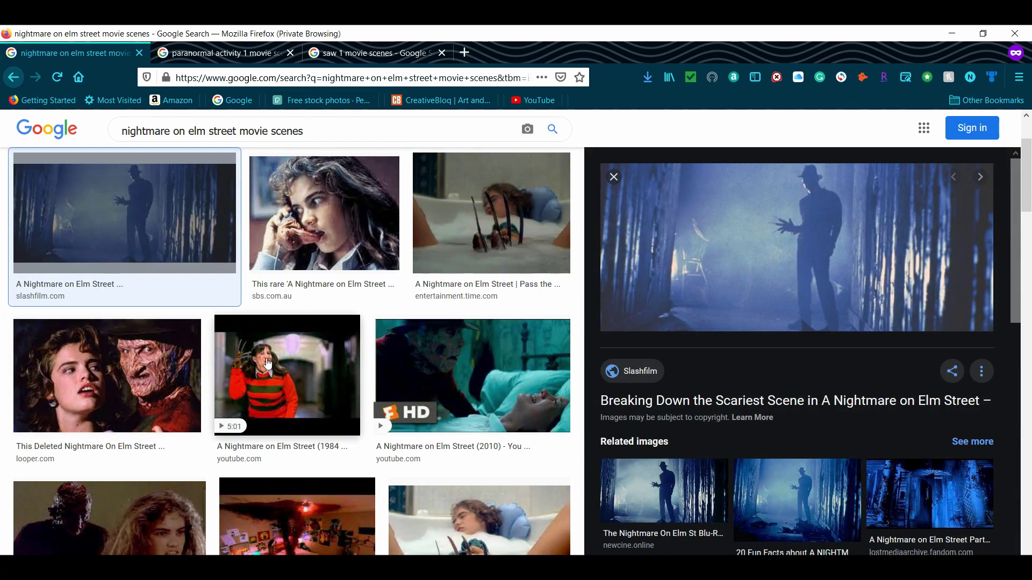
Step: Look through the Firefox image results for paranormal activity 1 and saw 1 movie scenes as color references
{"action": "key", "text": "ctrl+Tab"}
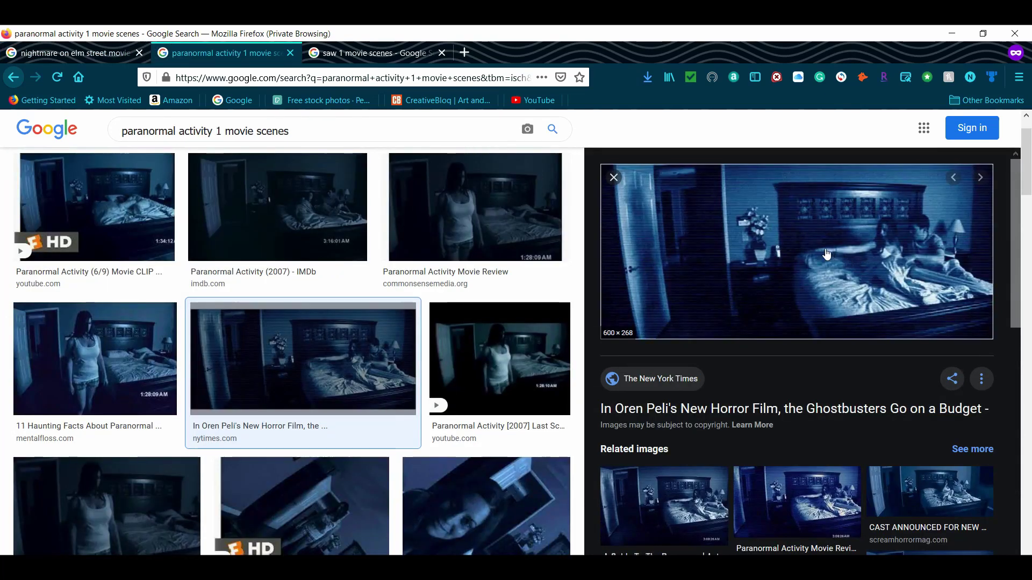
{"action": "key", "text": "ctrl+Tab"}
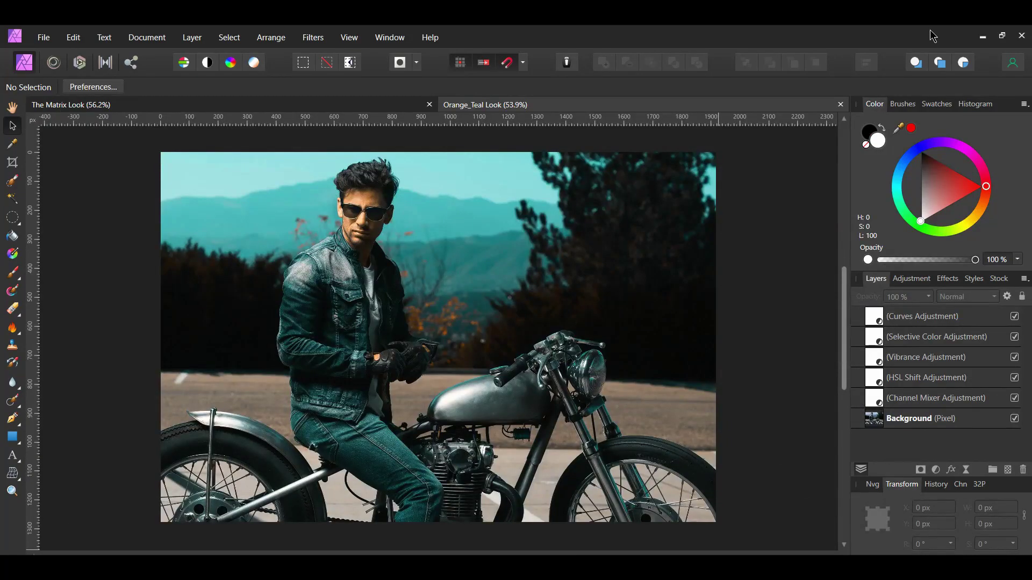
Step: Open the photo of the man standing in a foggy field from the Cinematic Color Grading folder in Affinity Photo
{"action": "left_click", "coordinate": [46, 35]}
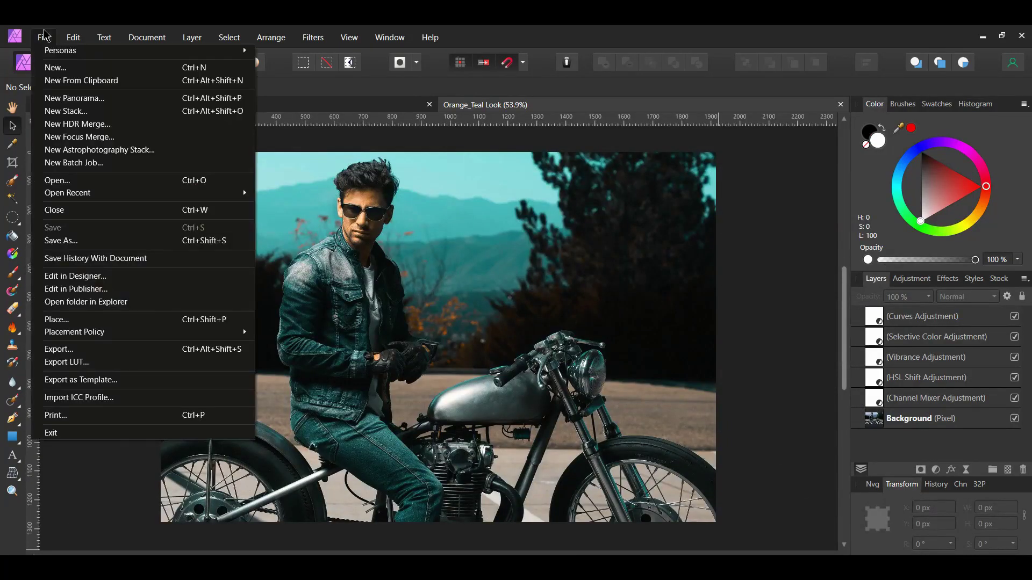
{"action": "left_click", "coordinate": [75, 181]}
{"action": "left_click", "coordinate": [663, 237]}
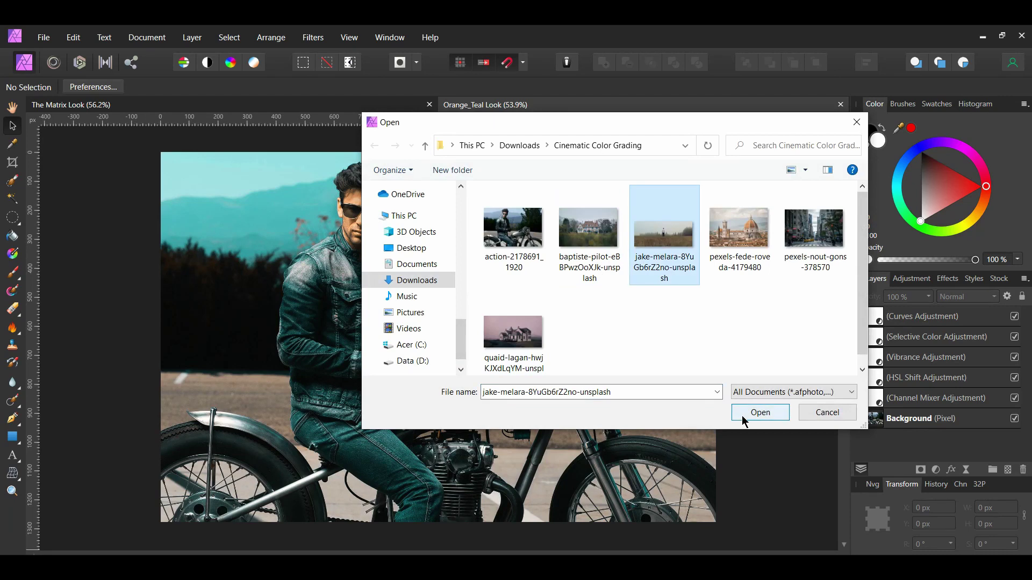
{"action": "left_click", "coordinate": [746, 414]}
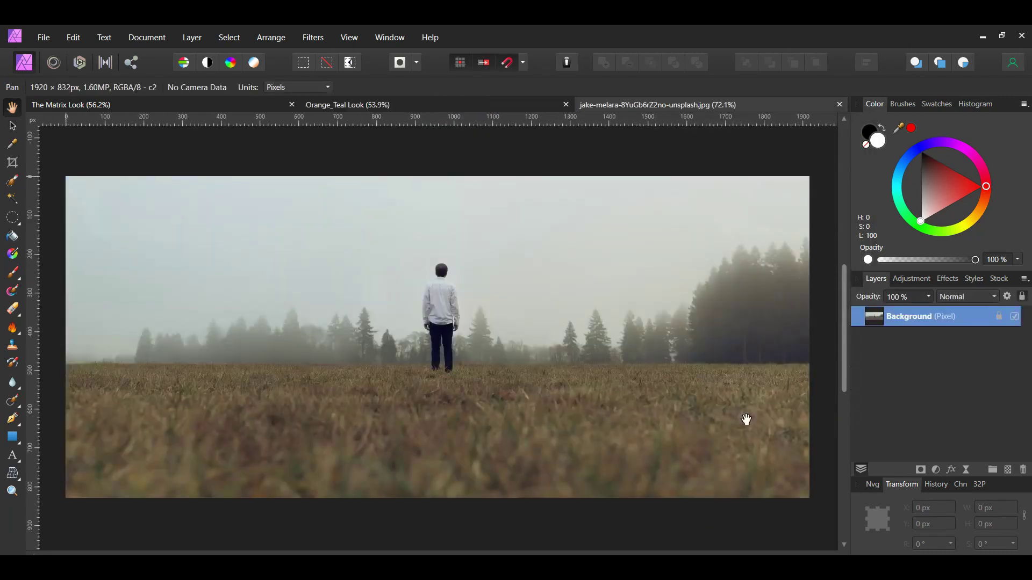
Step: Add a Black and White adjustment with cyan at 125%, blue at 124% and magenta at 137%
{"action": "key", "text": "v"}
{"action": "left_click", "coordinate": [935, 469]}
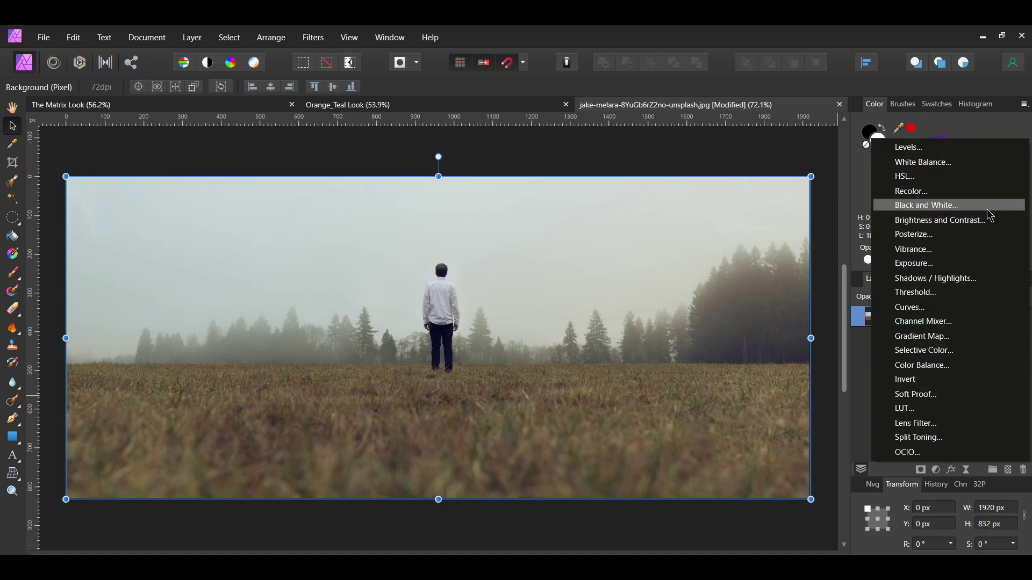
{"action": "left_click", "coordinate": [945, 206]}
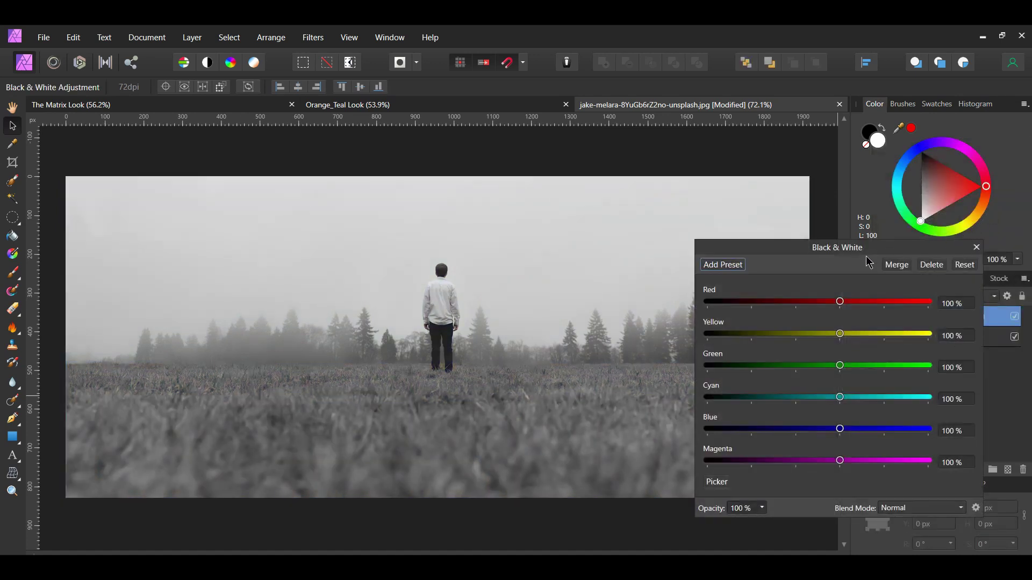
{"action": "left_click_drag", "start_coordinate": [866, 259], "coordinate": [893, 267]}
{"action": "left_click_drag", "start_coordinate": [868, 406], "coordinate": [881, 470]}
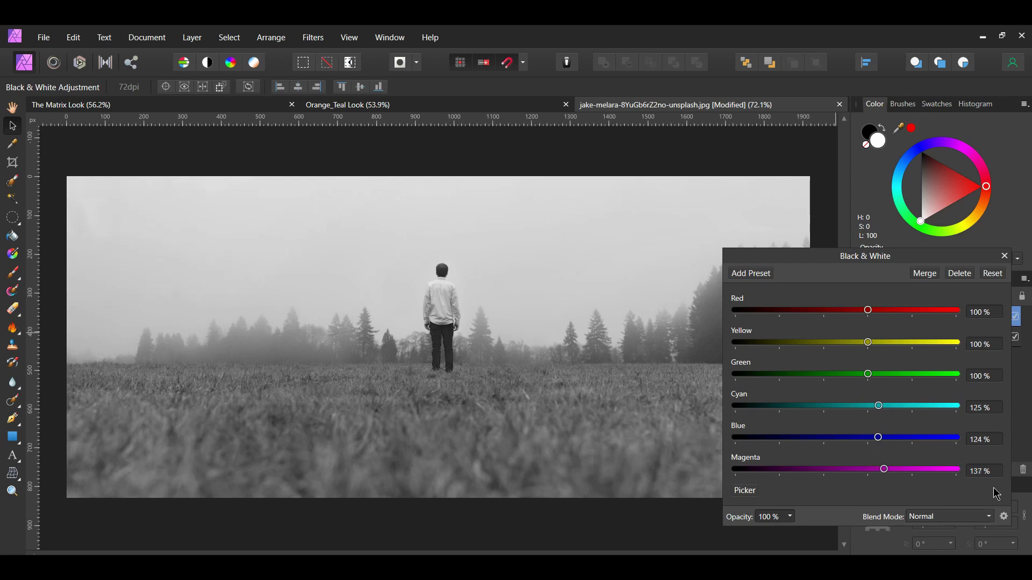
Step: Set the Black & White adjustment's red to 74% and yellow to 73%, and lower its layer opacity to 60%
{"action": "left_click_drag", "start_coordinate": [868, 311], "coordinate": [854, 343]}
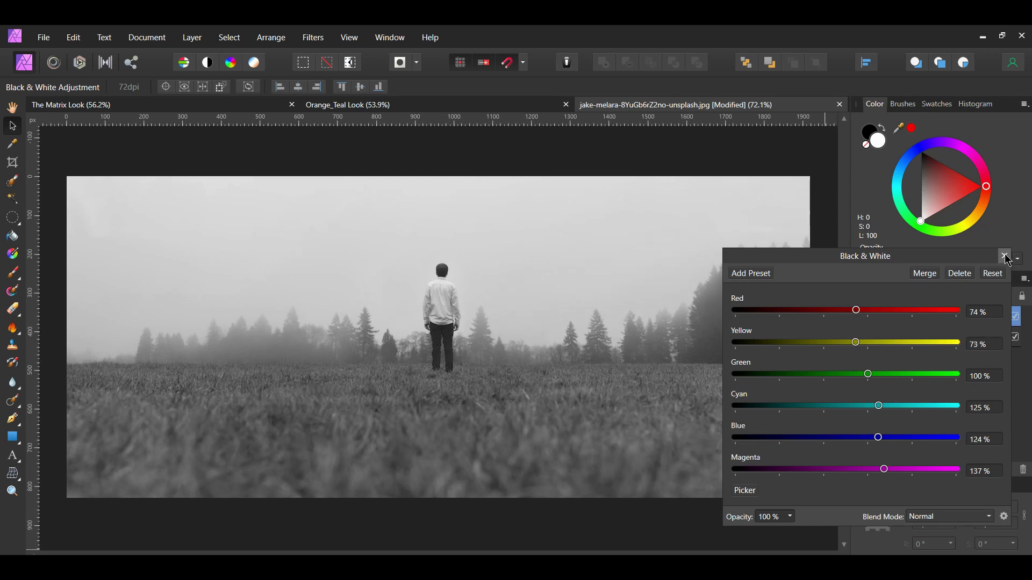
{"action": "left_click", "coordinate": [1004, 257]}
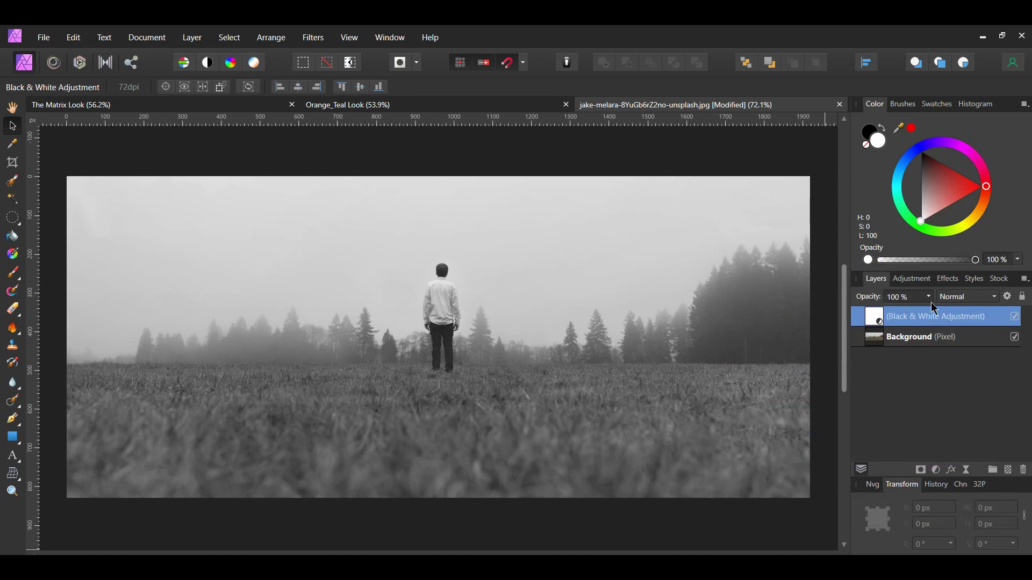
{"action": "left_click", "coordinate": [911, 297]}
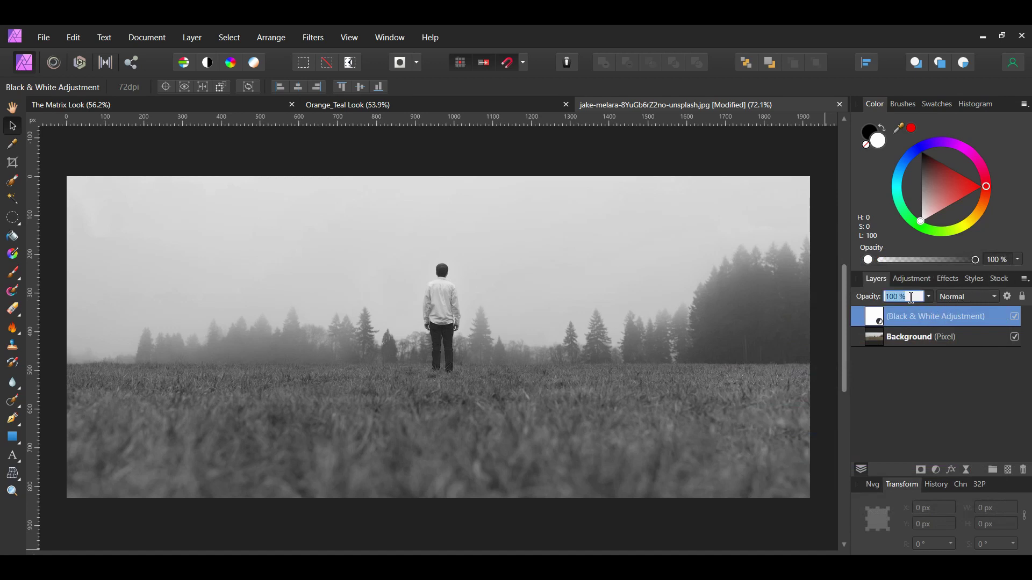
{"action": "type", "text": "60"}
{"action": "key", "text": "Return"}
{"action": "left_click", "coordinate": [1014, 317]}
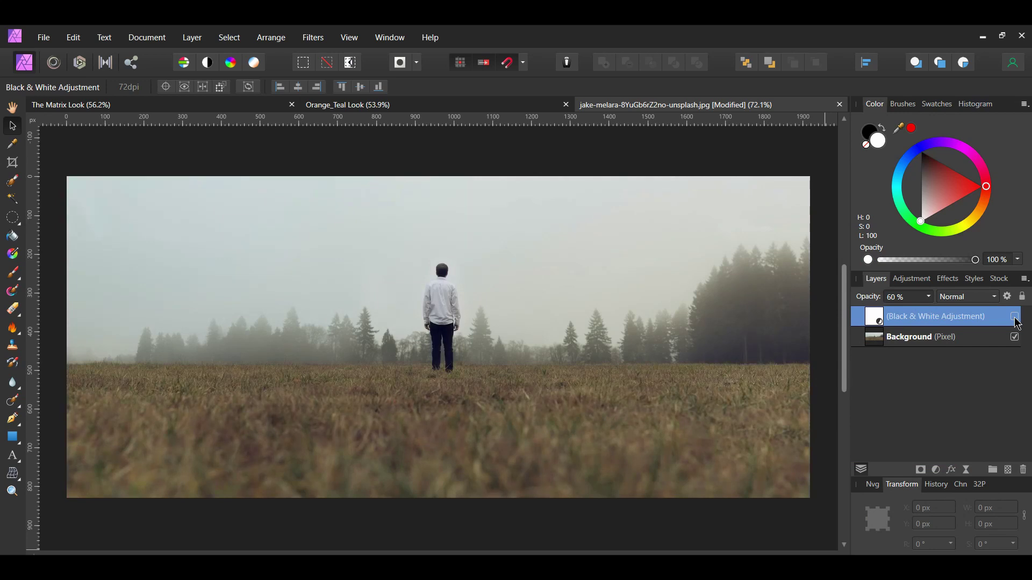
{"action": "left_click", "coordinate": [1015, 319]}
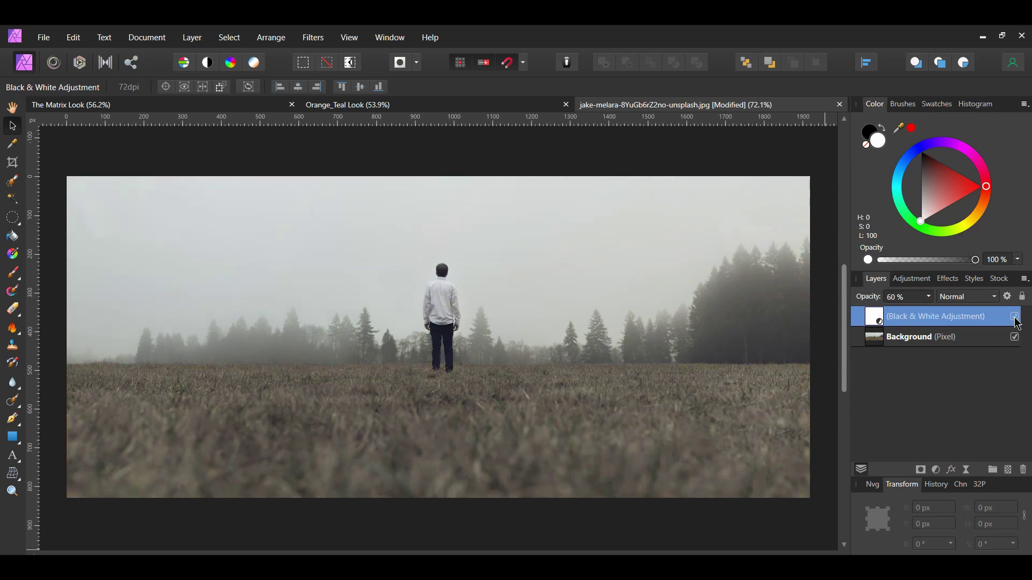
Step: Add a Color Balance adjustment with midtones at Cyan/Red -17%, Magenta/Green -18% and Yellow/Blue 54%, with Preserve Luminosity enabled
{"action": "left_click", "coordinate": [936, 471]}
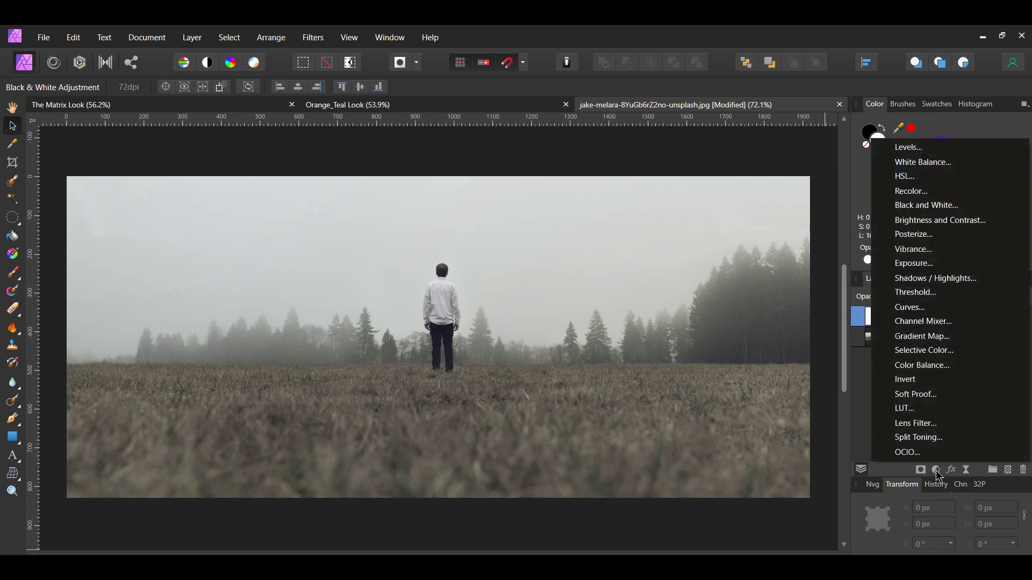
{"action": "left_click", "coordinate": [959, 365]}
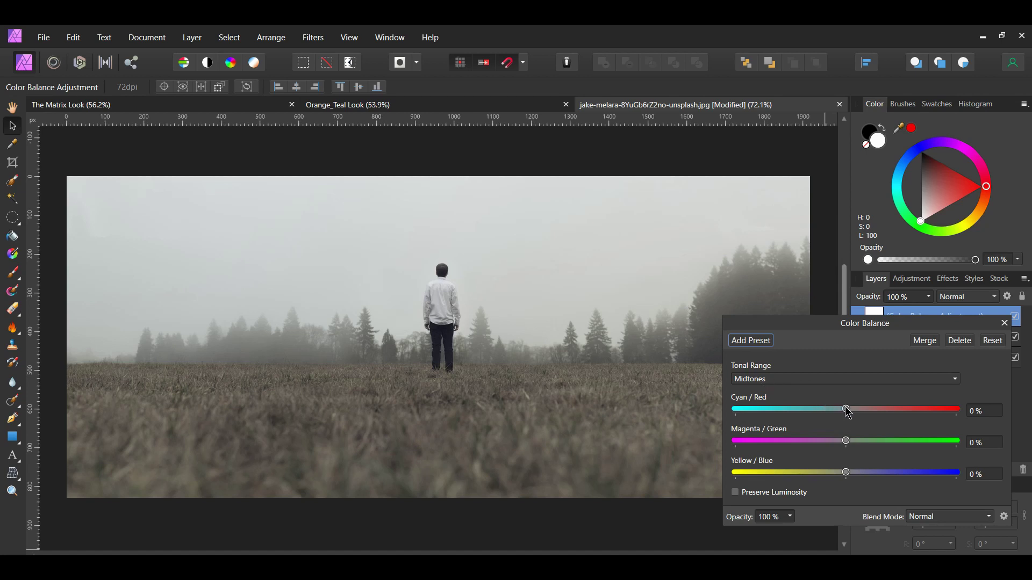
{"action": "left_click_drag", "start_coordinate": [845, 409], "coordinate": [831, 416]}
{"action": "left_click_drag", "start_coordinate": [845, 442], "coordinate": [826, 449]}
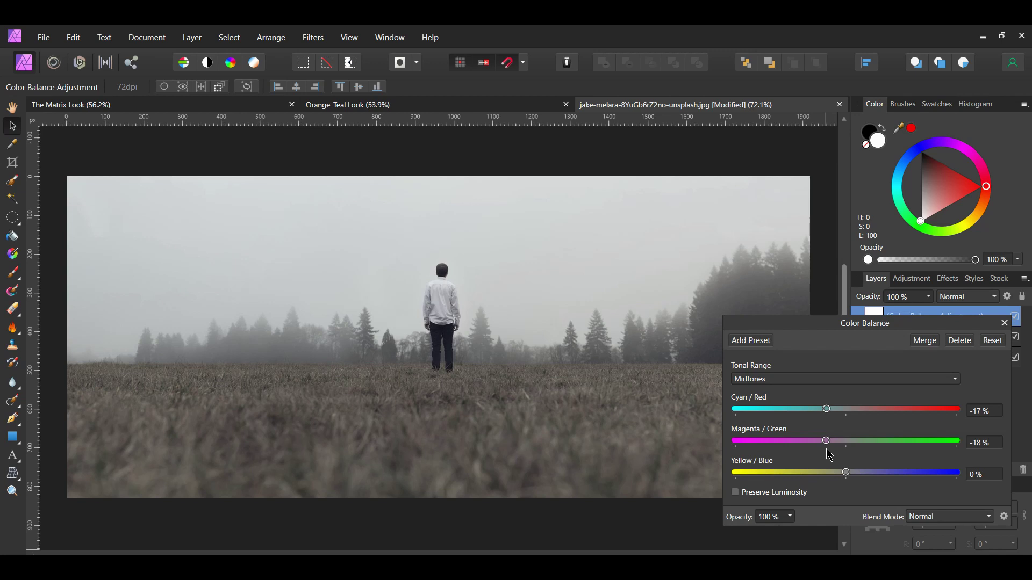
{"action": "left_click_drag", "start_coordinate": [846, 474], "coordinate": [905, 478]}
{"action": "left_click", "coordinate": [736, 492]}
{"action": "left_click", "coordinate": [1015, 317]}
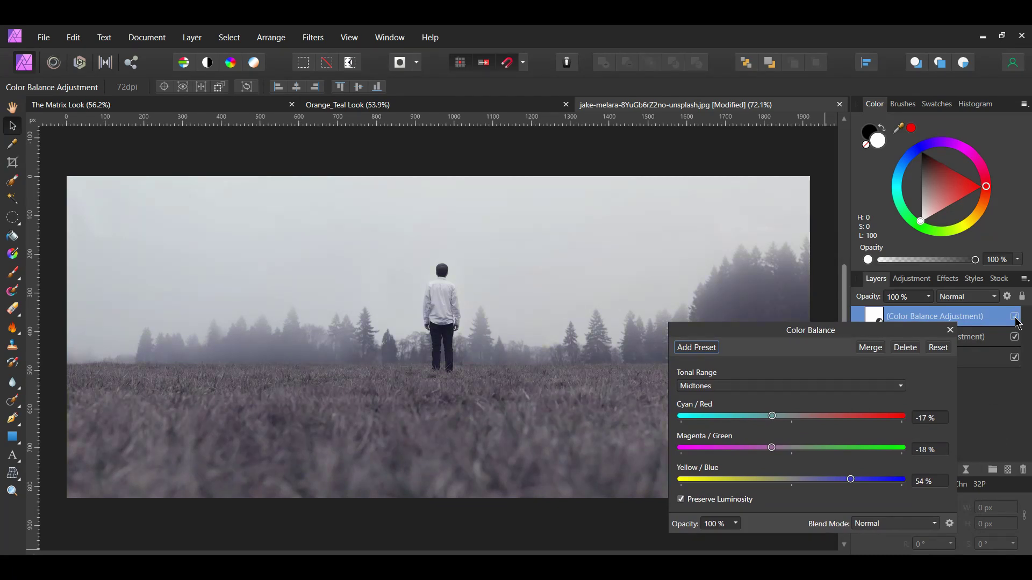
Step: Set the Color Balance shadows to Cyan/Red -18%, Magenta/Green -24% and Yellow/Blue 24%
{"action": "left_click", "coordinate": [783, 388]}
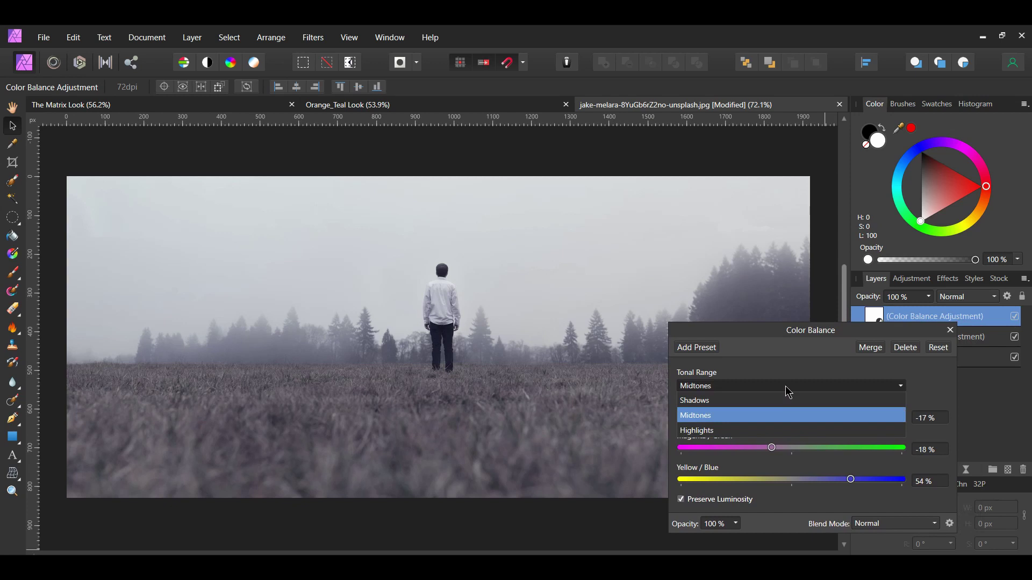
{"action": "left_click", "coordinate": [752, 402]}
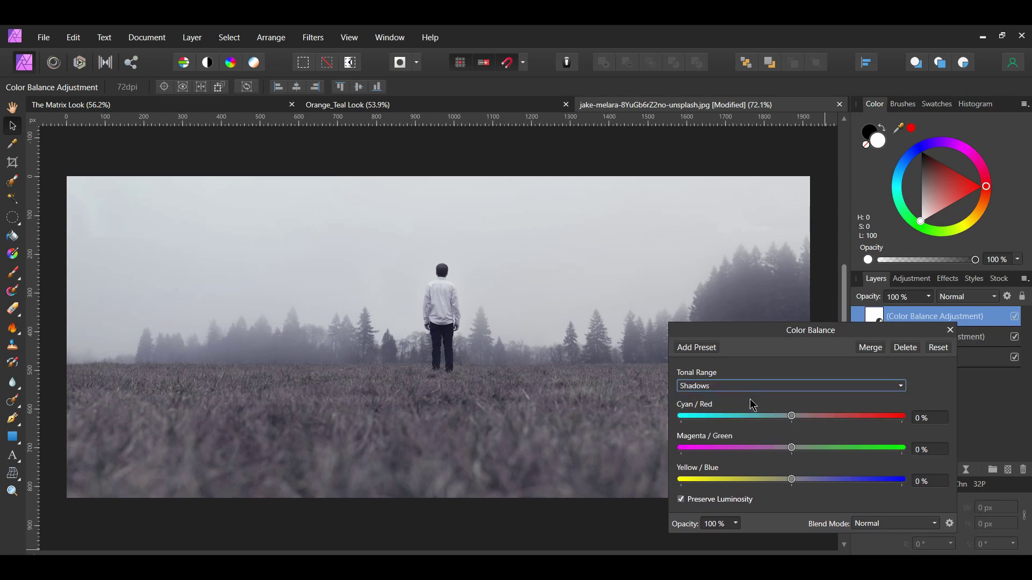
{"action": "left_click_drag", "start_coordinate": [791, 416], "coordinate": [776, 425]}
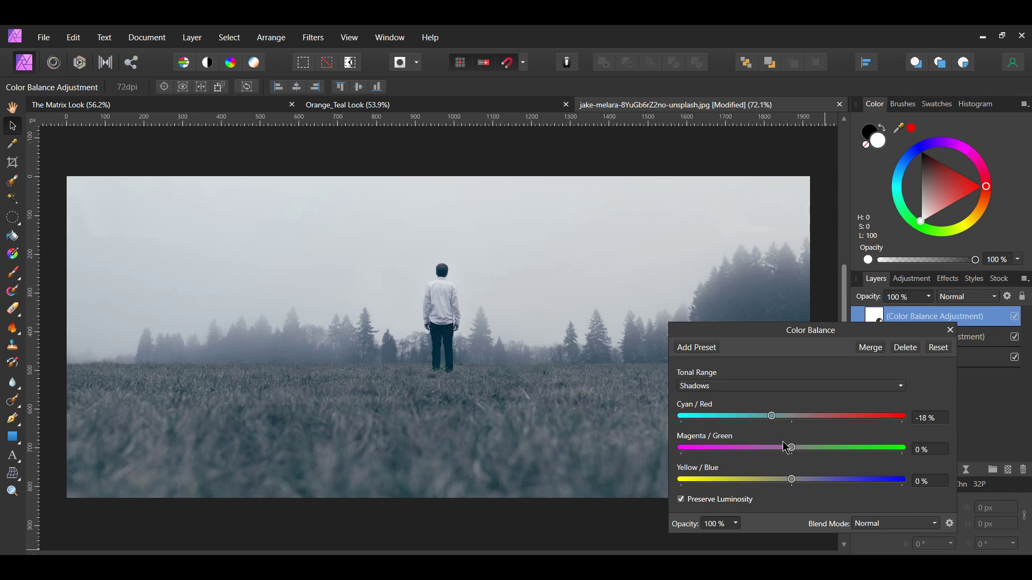
{"action": "left_click_drag", "start_coordinate": [792, 448], "coordinate": [765, 448]}
{"action": "left_click_drag", "start_coordinate": [791, 479], "coordinate": [818, 480]}
{"action": "left_click", "coordinate": [1015, 317]}
Step: Set the Color Balance highlights to Cyan/Red -26% and shift them toward magenta and blue
{"action": "left_click", "coordinate": [800, 387]}
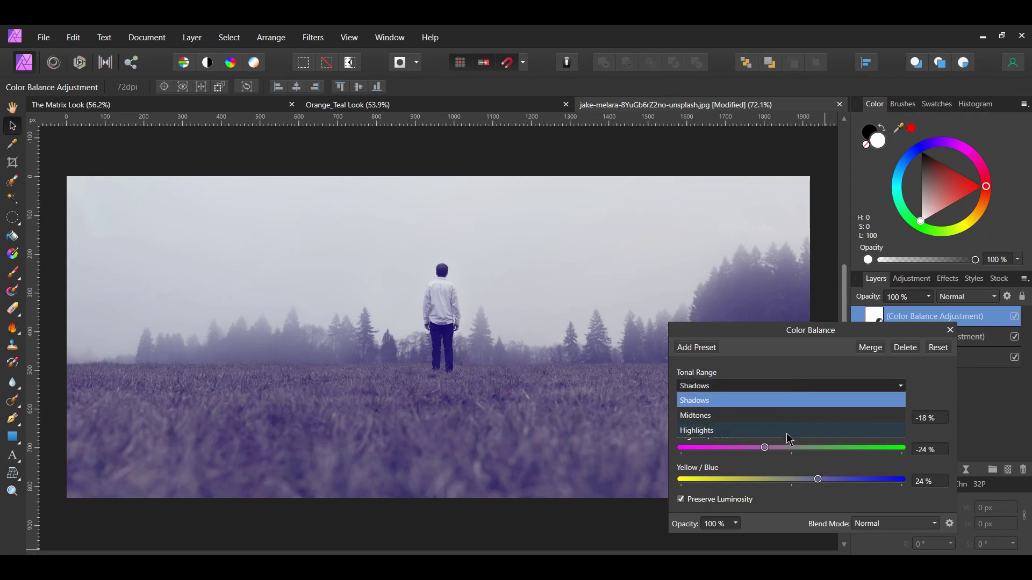
{"action": "left_click", "coordinate": [789, 433]}
{"action": "left_click_drag", "start_coordinate": [791, 416], "coordinate": [766, 429]}
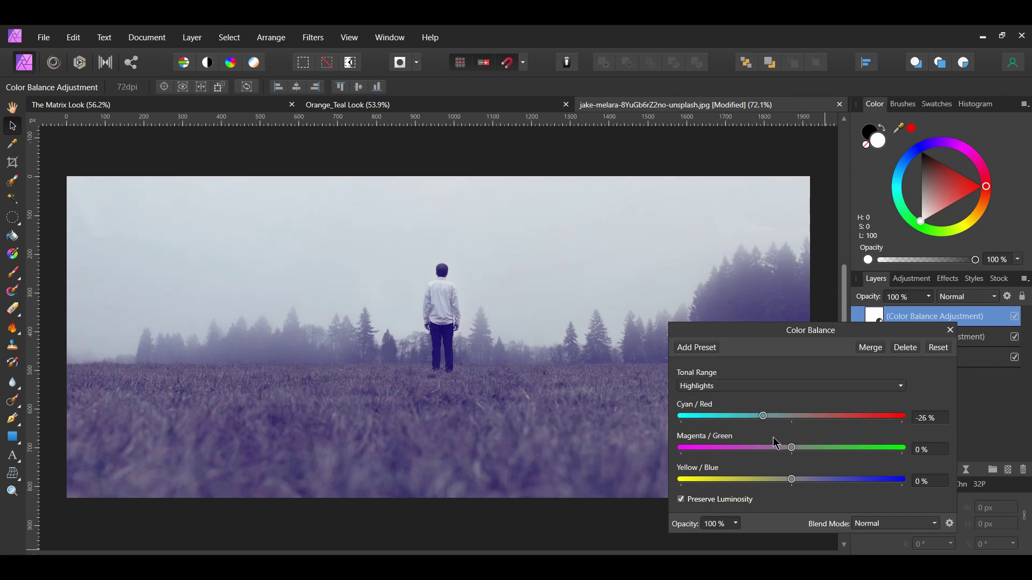
{"action": "left_click_drag", "start_coordinate": [775, 447], "coordinate": [776, 454]}
{"action": "left_click_drag", "start_coordinate": [791, 479], "coordinate": [819, 488]}
{"action": "left_click", "coordinate": [950, 330]}
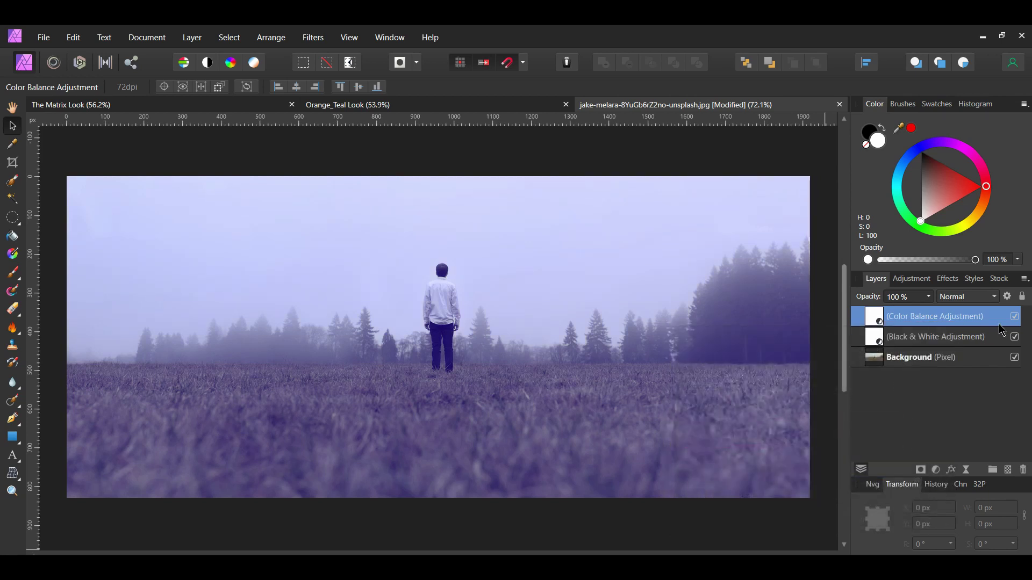
{"action": "left_click", "coordinate": [1015, 317]}
Step: Add a Curves adjustment darkening the master curve: black point X 0.116, shadow point 0.424/0.264, a lowered highlight point and white point Y 0.88
{"action": "left_click", "coordinate": [936, 471]}
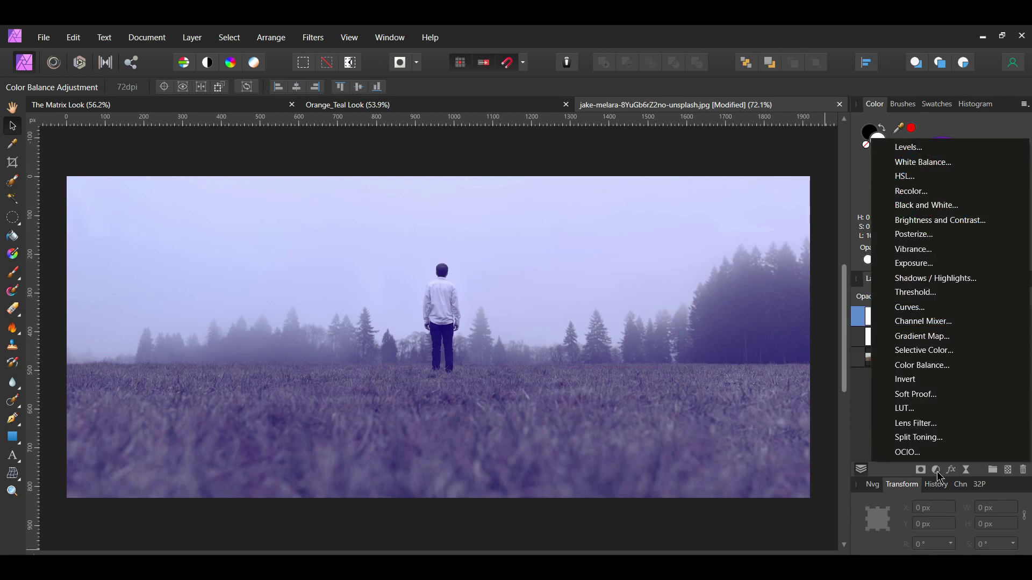
{"action": "left_click", "coordinate": [966, 309]}
{"action": "left_click_drag", "start_coordinate": [736, 446], "coordinate": [765, 447]}
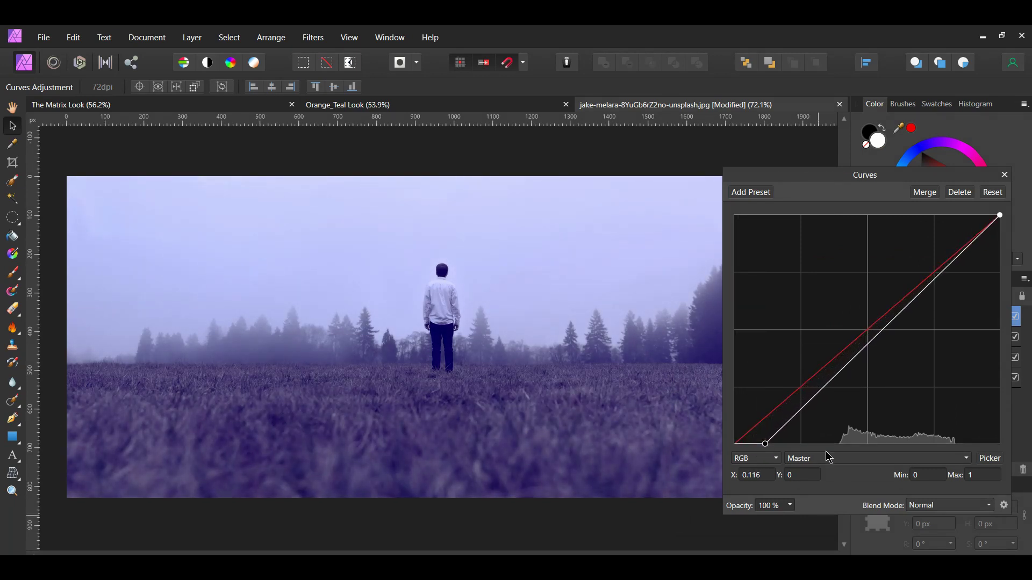
{"action": "left_click_drag", "start_coordinate": [830, 380], "coordinate": [849, 389]}
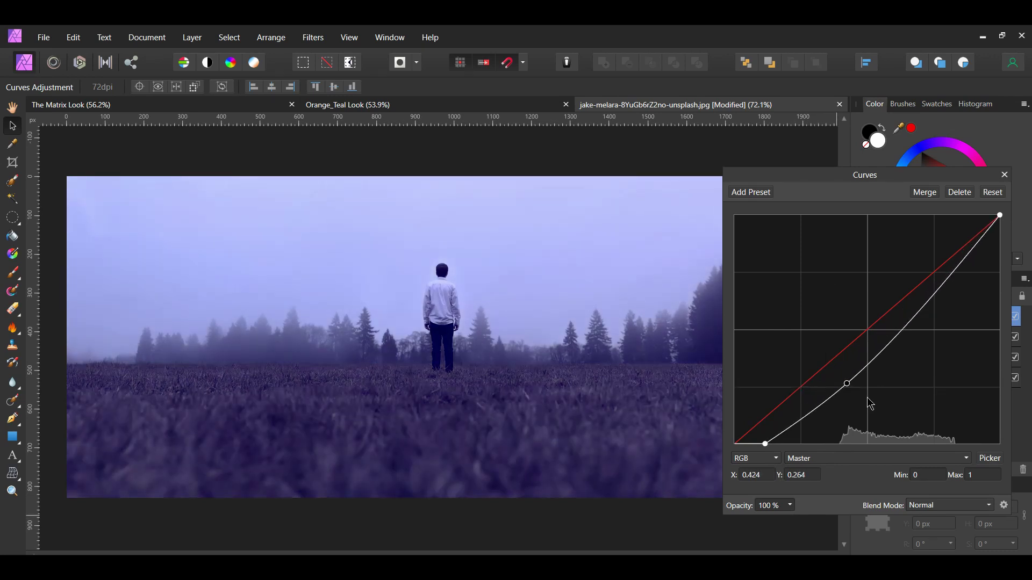
{"action": "left_click", "coordinate": [925, 307]}
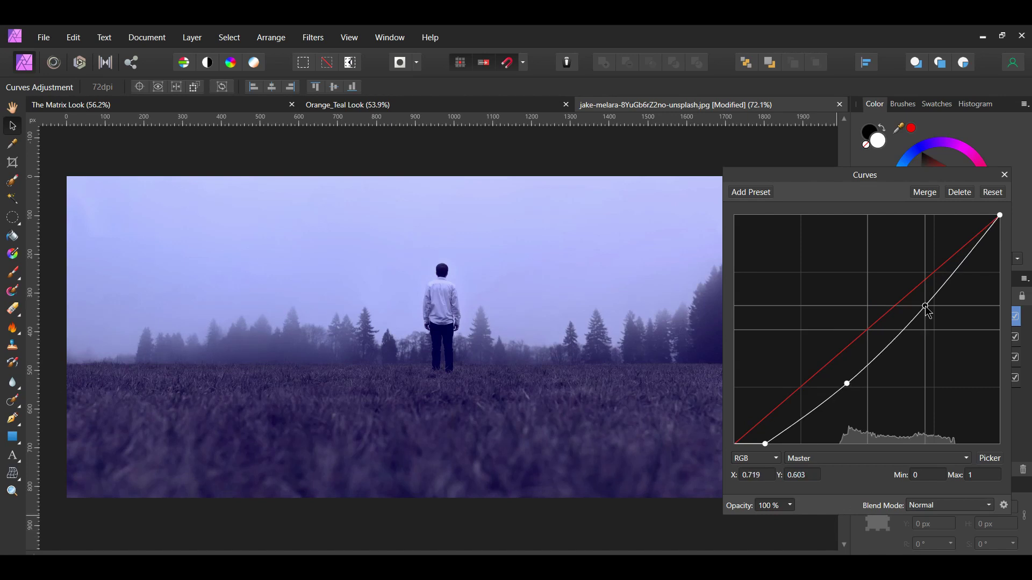
{"action": "left_click_drag", "start_coordinate": [928, 312], "coordinate": [942, 309]}
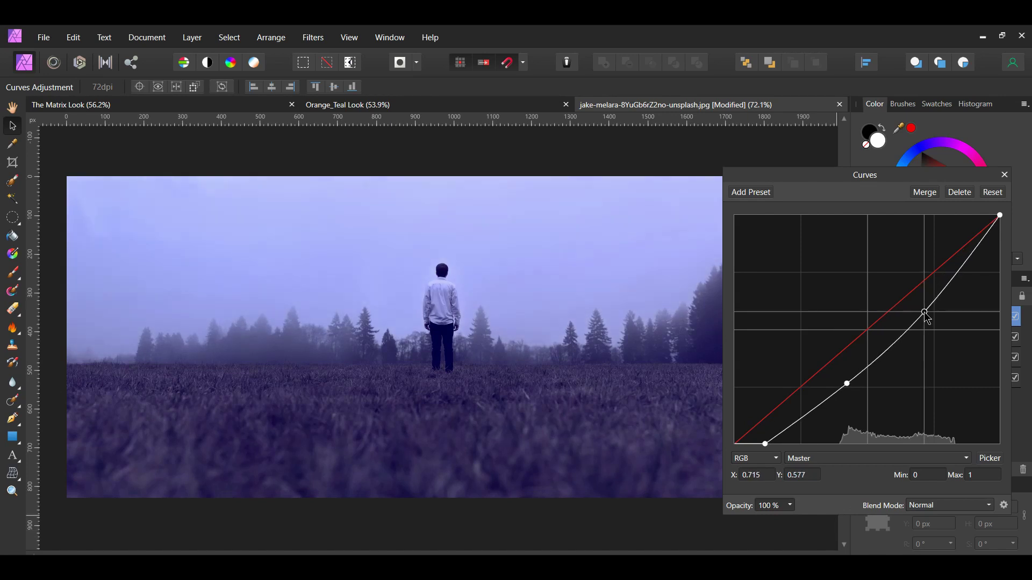
{"action": "left_click_drag", "start_coordinate": [994, 220], "coordinate": [1001, 243]}
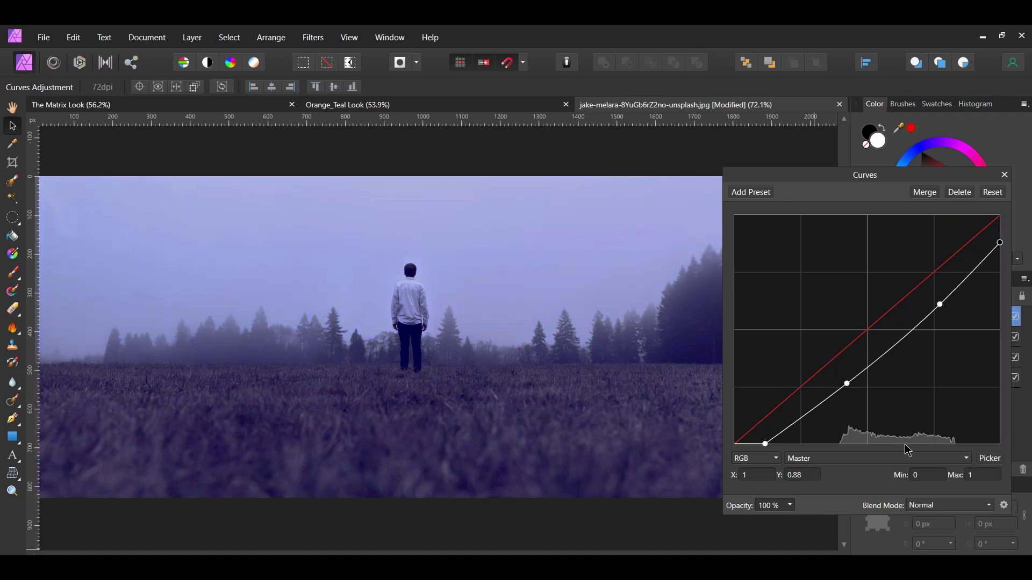
Step: Raise the middle of the Curves adjustment's blue channel to X 0.501, Y 0.551 and compare the image with and without the adjustment
{"action": "left_click", "coordinate": [864, 459]}
{"action": "left_click", "coordinate": [825, 518]}
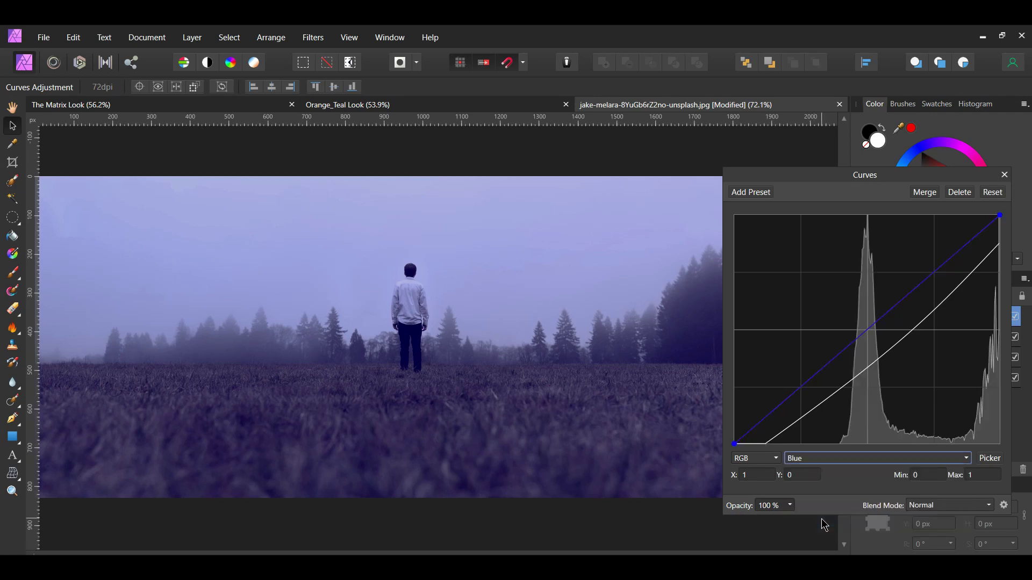
{"action": "left_click_drag", "start_coordinate": [868, 329], "coordinate": [867, 317]}
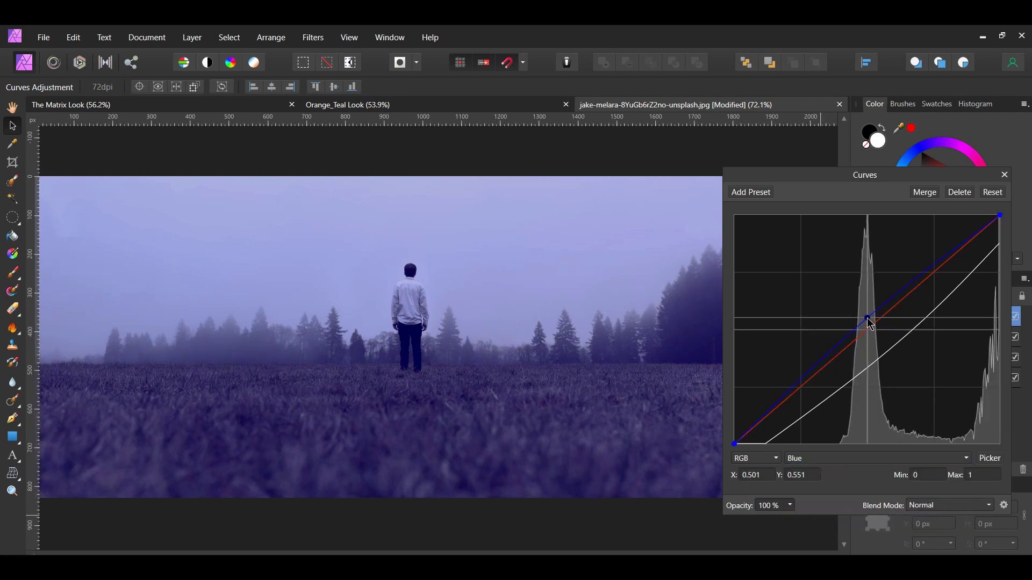
{"action": "left_click", "coordinate": [1025, 175]}
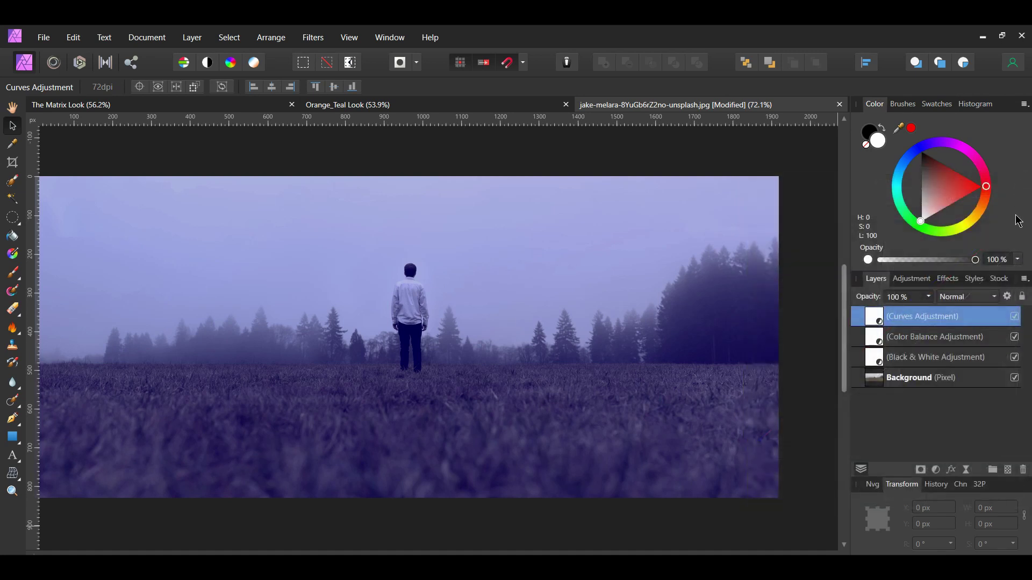
{"action": "left_click", "coordinate": [1015, 317]}
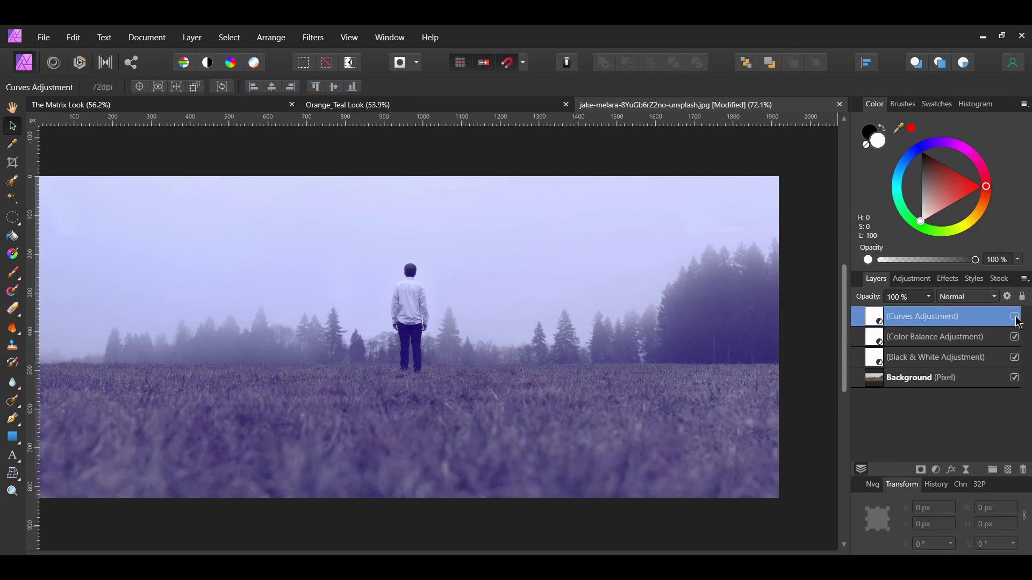
{"action": "left_click", "coordinate": [1014, 317]}
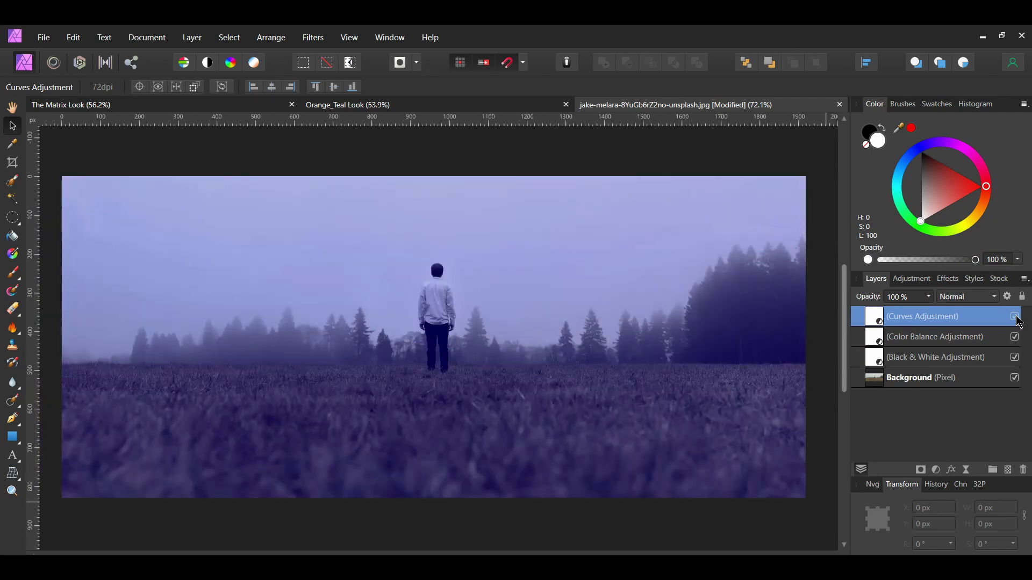
Step: Add a Brightness / Contrast adjustment with brightness at -33% and contrast at 23%
{"action": "left_click", "coordinate": [935, 470]}
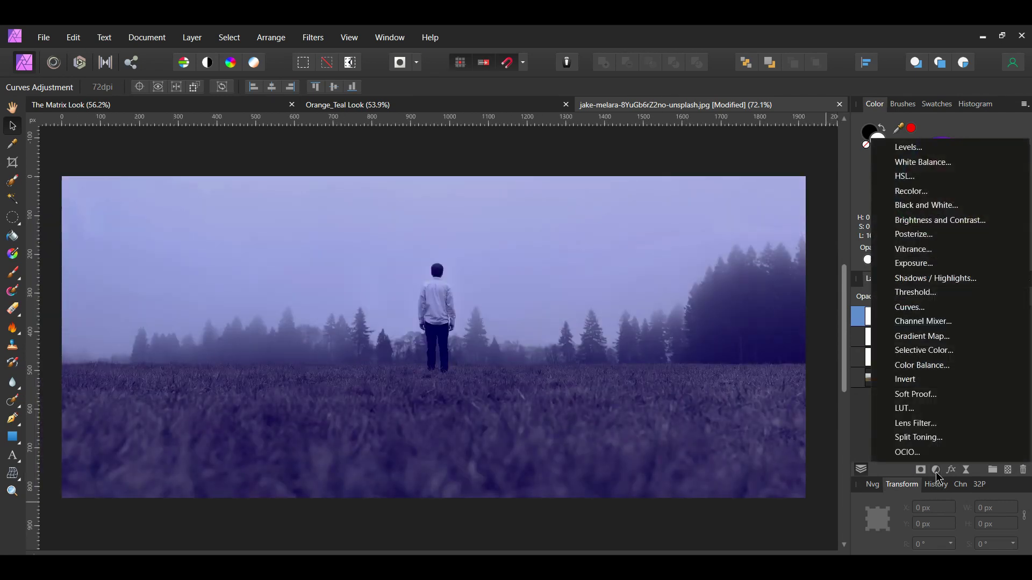
{"action": "left_click", "coordinate": [974, 223]}
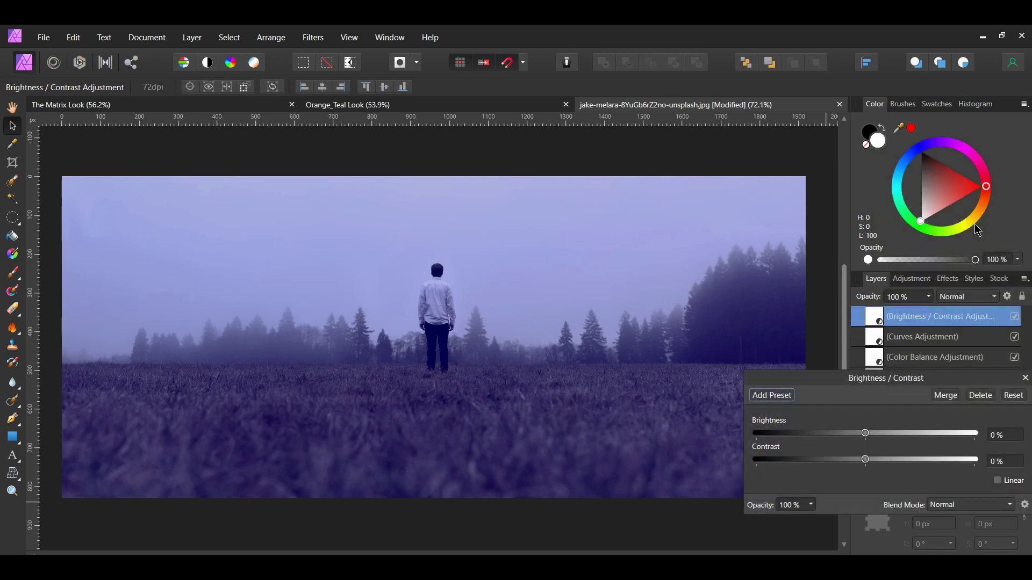
{"action": "left_click", "coordinate": [1011, 434]}
{"action": "type", "text": "-33"}
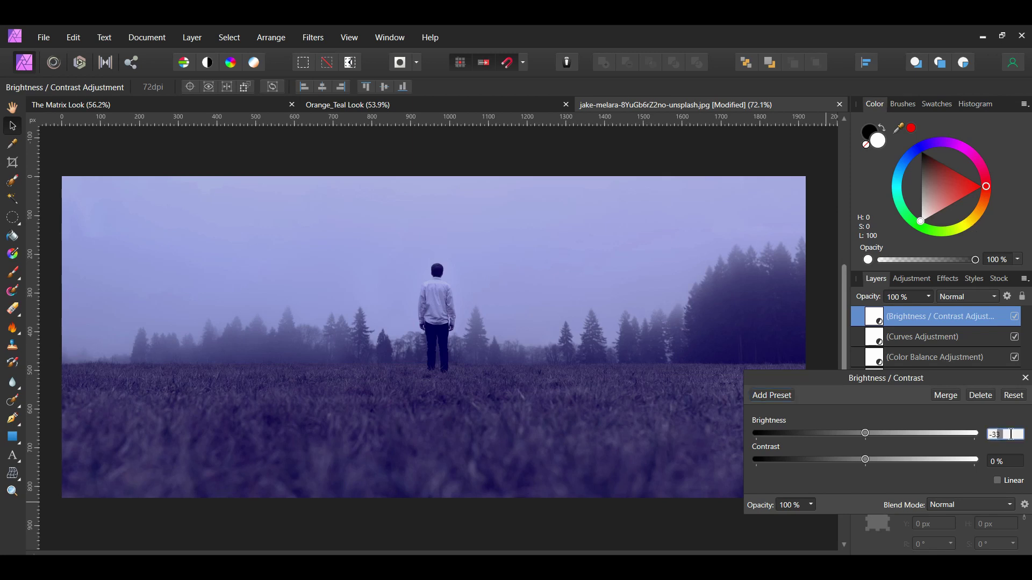
{"action": "key", "text": "Return"}
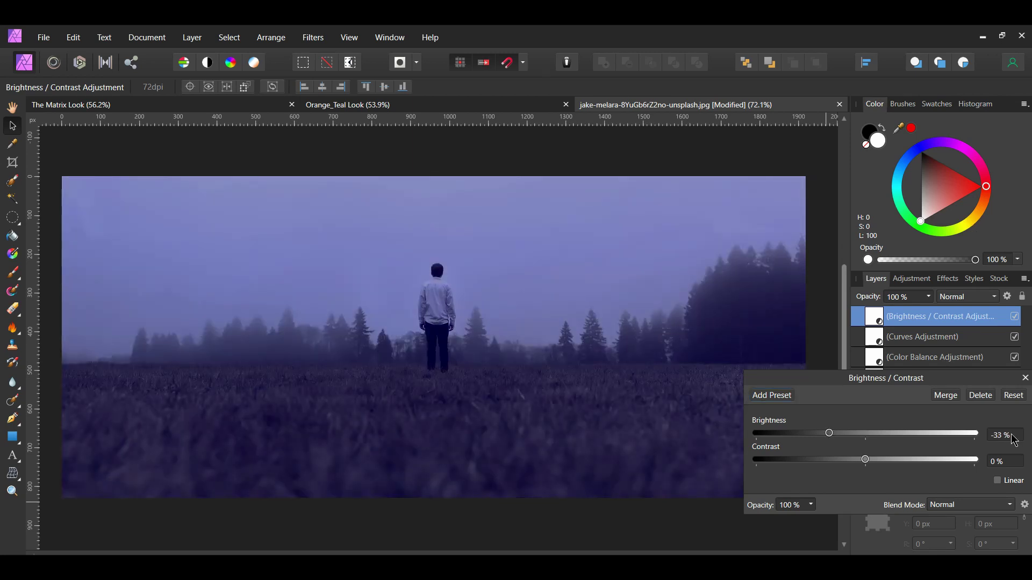
{"action": "left_click", "coordinate": [998, 457]}
{"action": "type", "text": "23"}
{"action": "key", "text": "Return"}
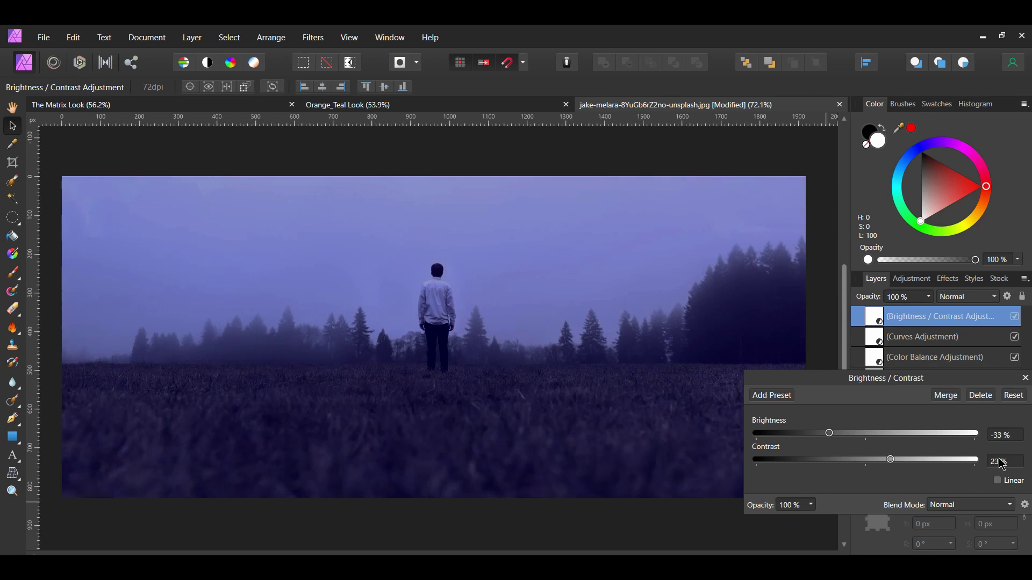
{"action": "left_click", "coordinate": [1025, 378]}
{"action": "left_click", "coordinate": [1014, 317]}
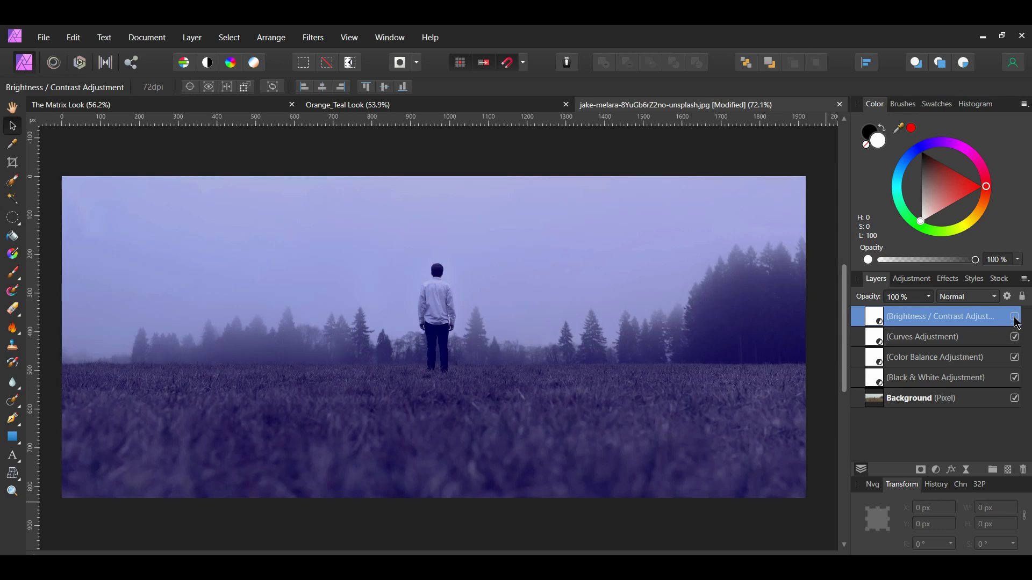
{"action": "left_click", "coordinate": [1014, 317]}
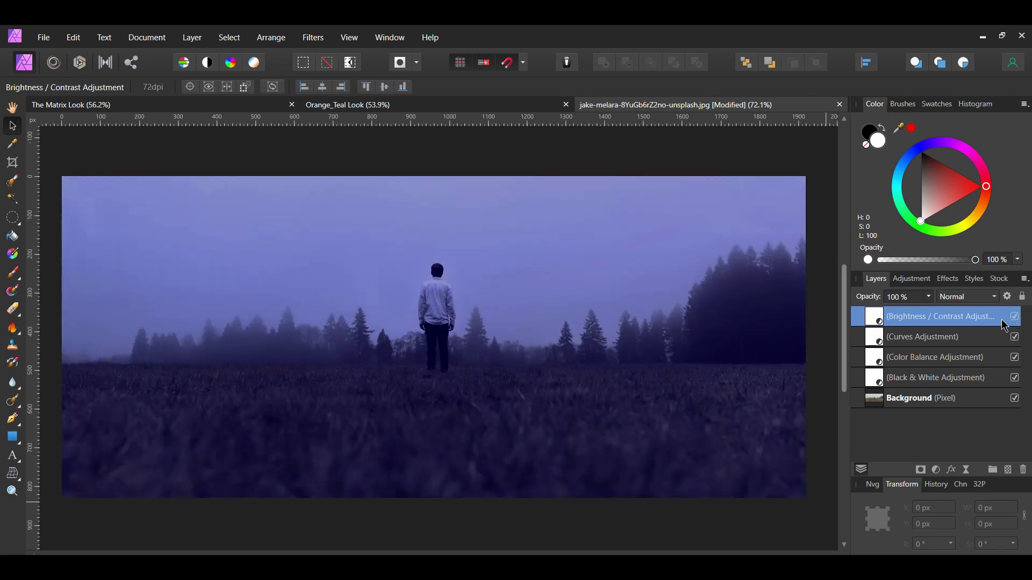
Step: Hide and show all four adjustments together to compare the foggy field photo and the house photo before and after grading
{"action": "key", "text": "ctrl+a"}
{"action": "left_click", "coordinate": [1015, 317]}
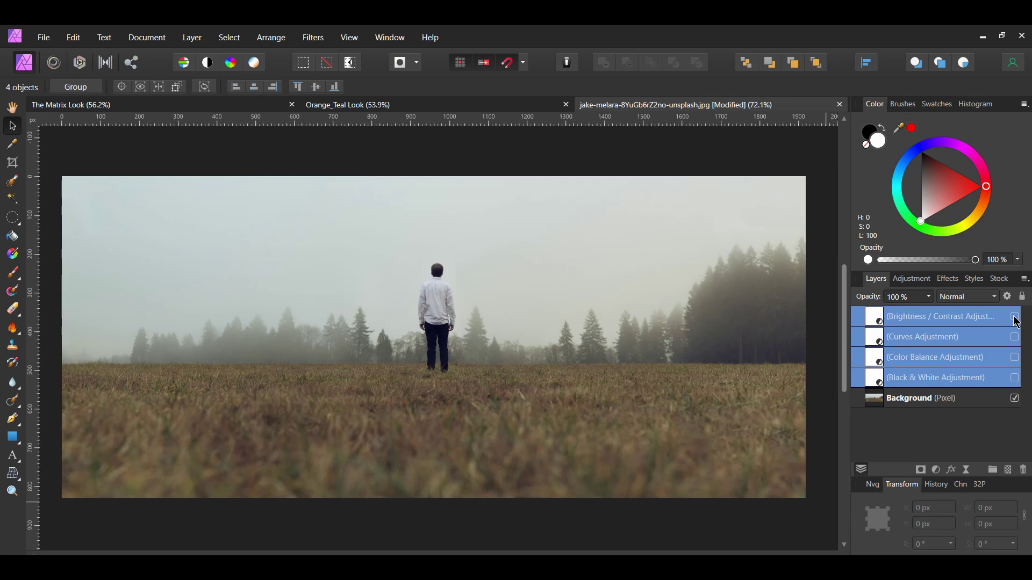
{"action": "left_click", "coordinate": [1015, 317]}
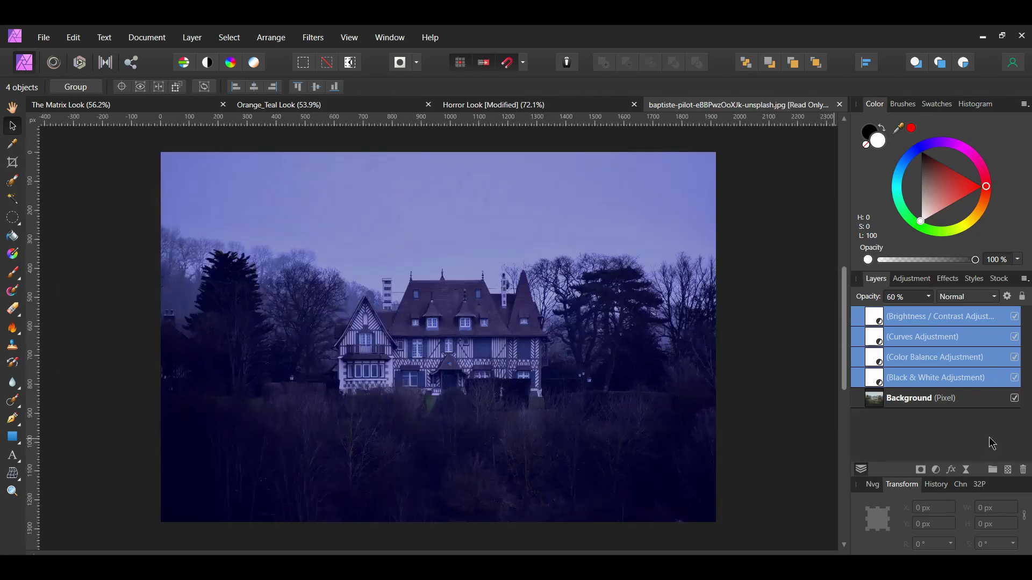
{"action": "left_click", "coordinate": [1014, 317]}
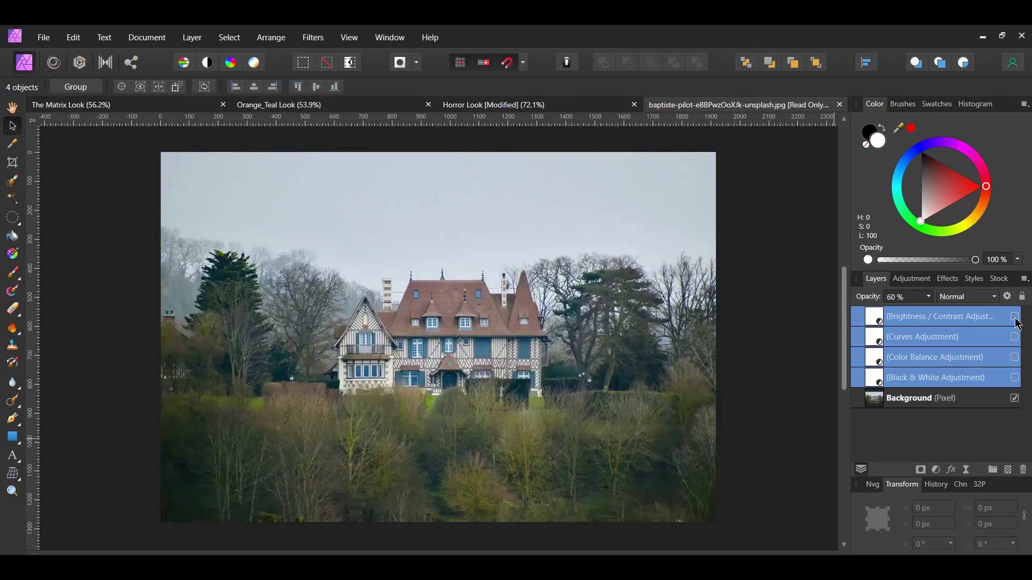
{"action": "left_click", "coordinate": [1015, 317]}
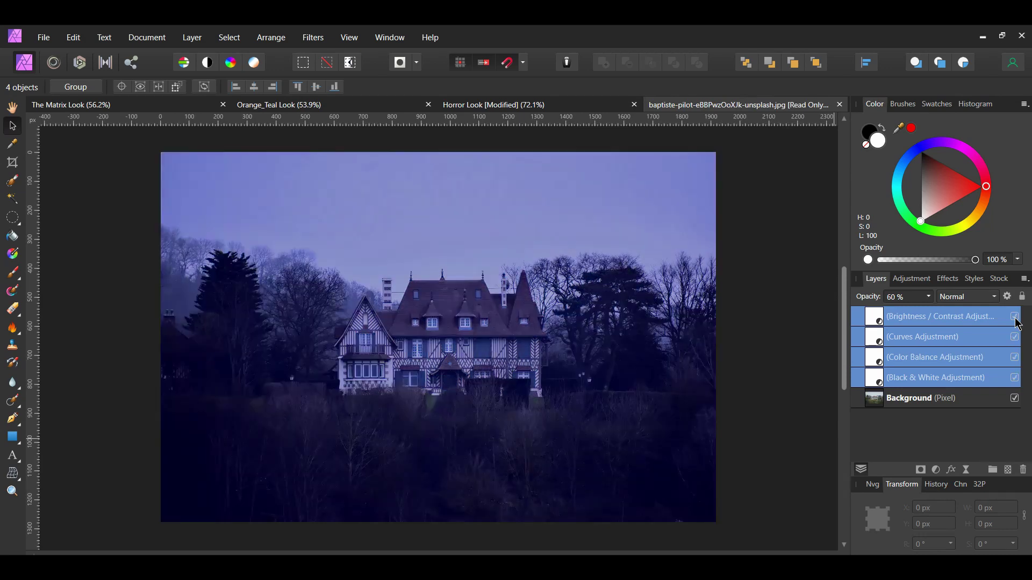